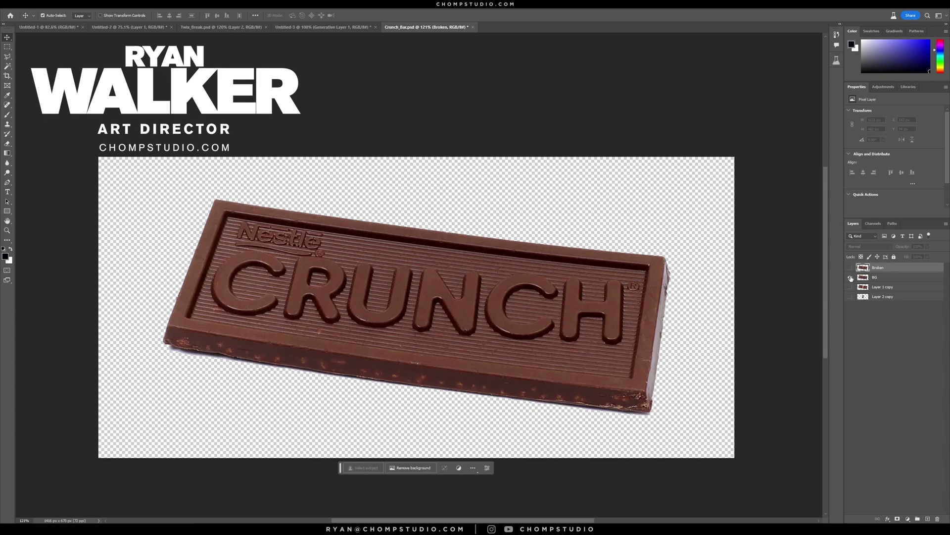
click(851, 278)
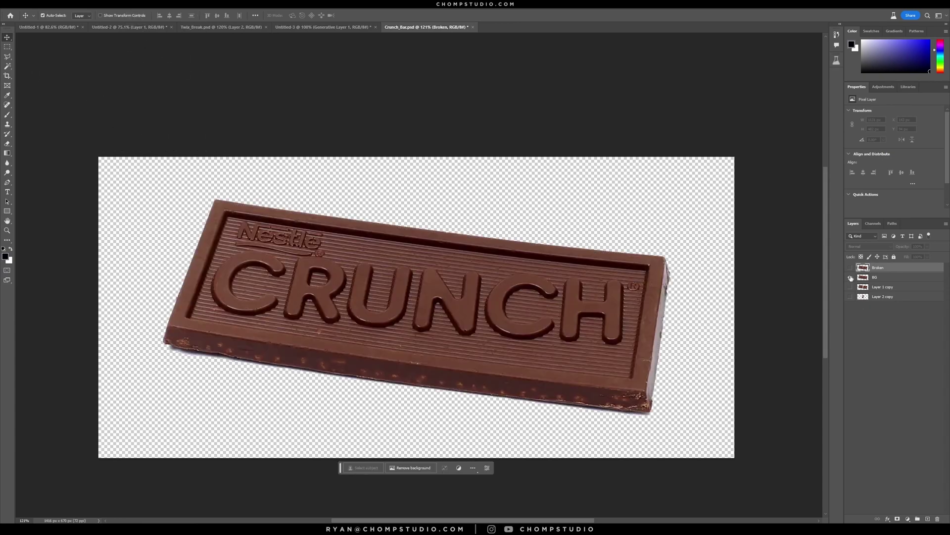
Compare the whole bar on the BG layer with the snapped bar on the Broken layer and inspect the break
drag(851, 279, 851, 268)
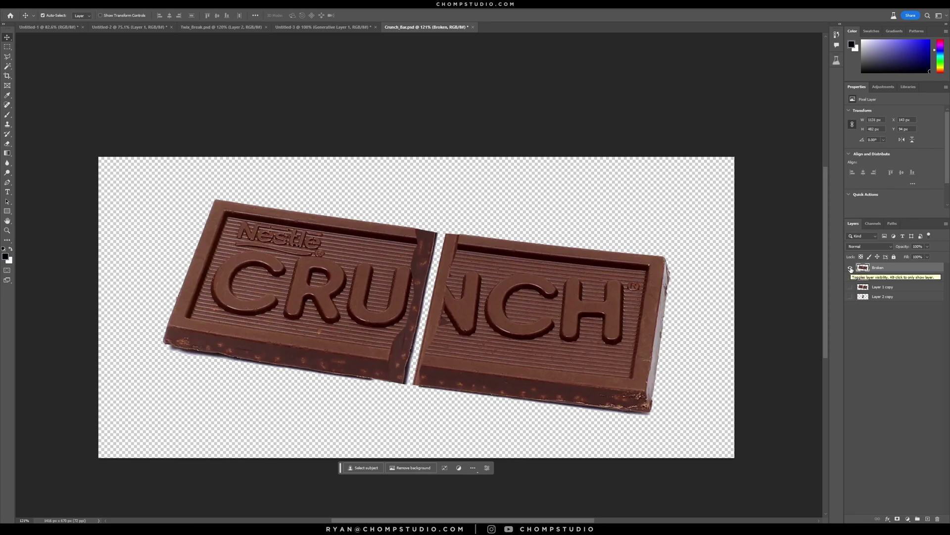
scroll(442, 286, up, 3)
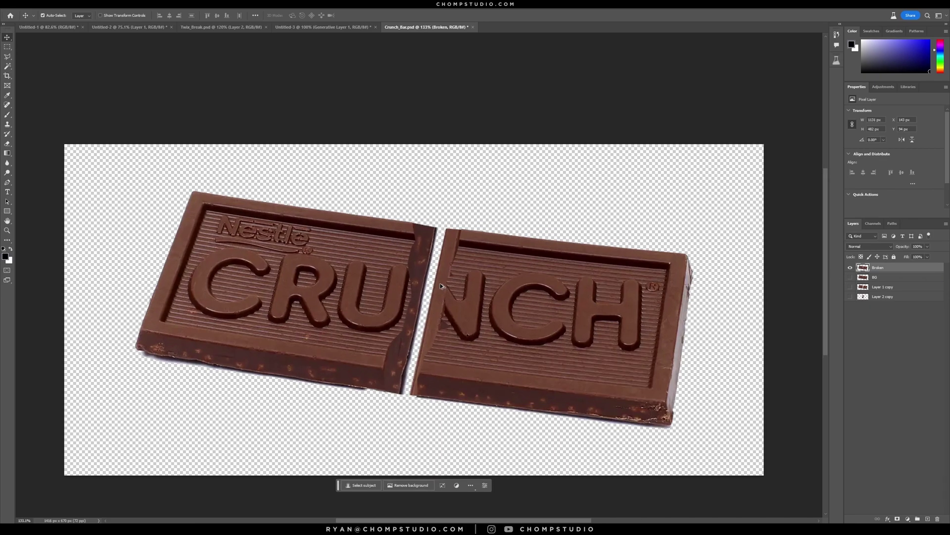
scroll(442, 286, up, 2)
scroll(442, 285, down, 2)
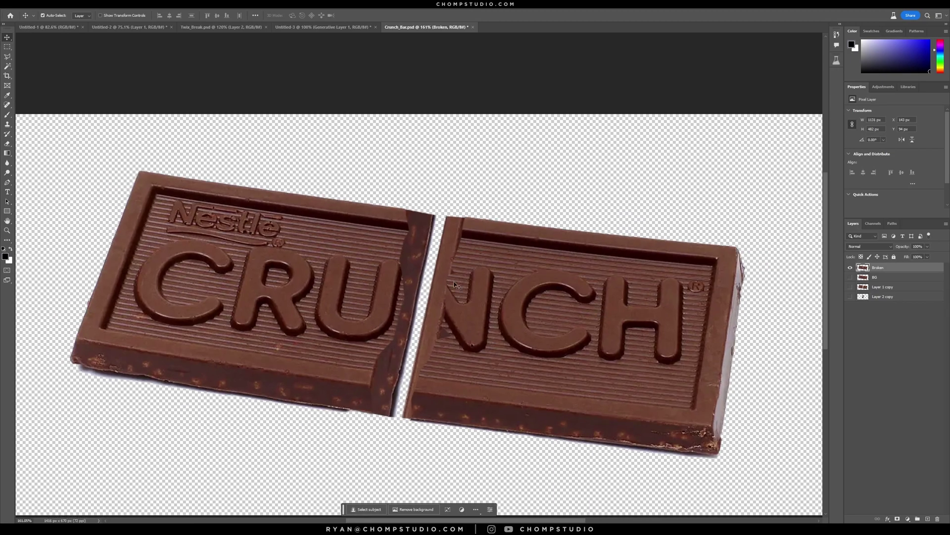
Toggle between the Broken and BG layers, leaving both visible in the document
click(850, 277)
click(851, 267)
click(850, 278)
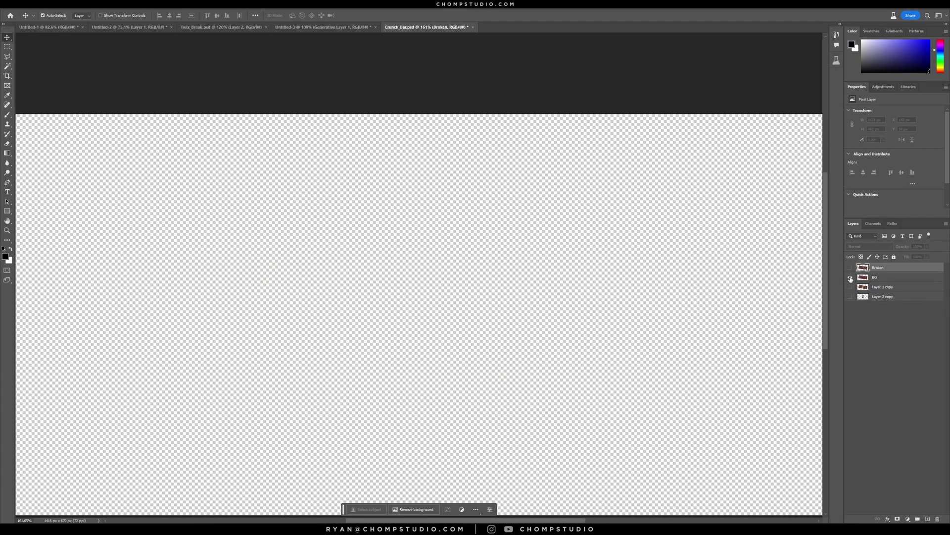
click(851, 277)
click(850, 267)
scroll(323, 384, down, 2)
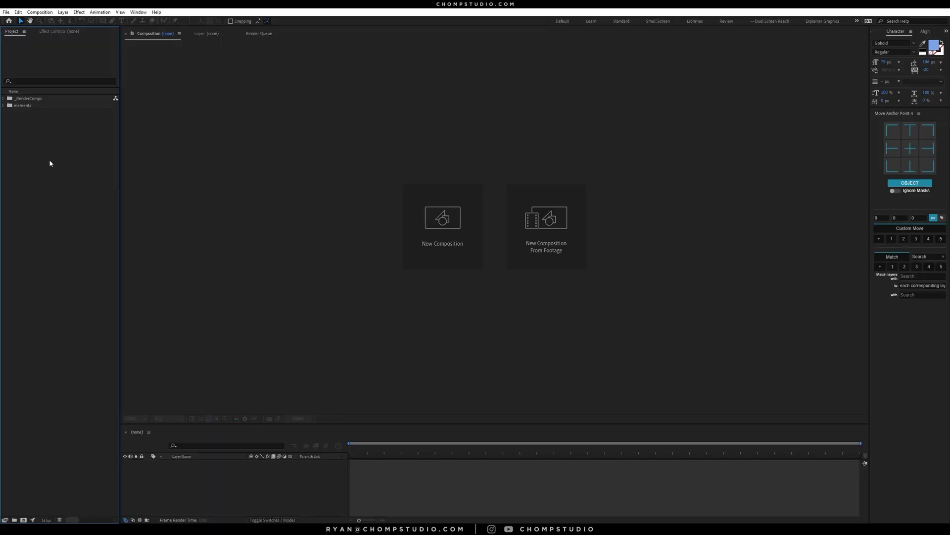
Switch to After Effects, import Crunch_Bar.psd as Composition - Retain Layer Sizes, and open the imported composition
double_click(49, 159)
click(370, 120)
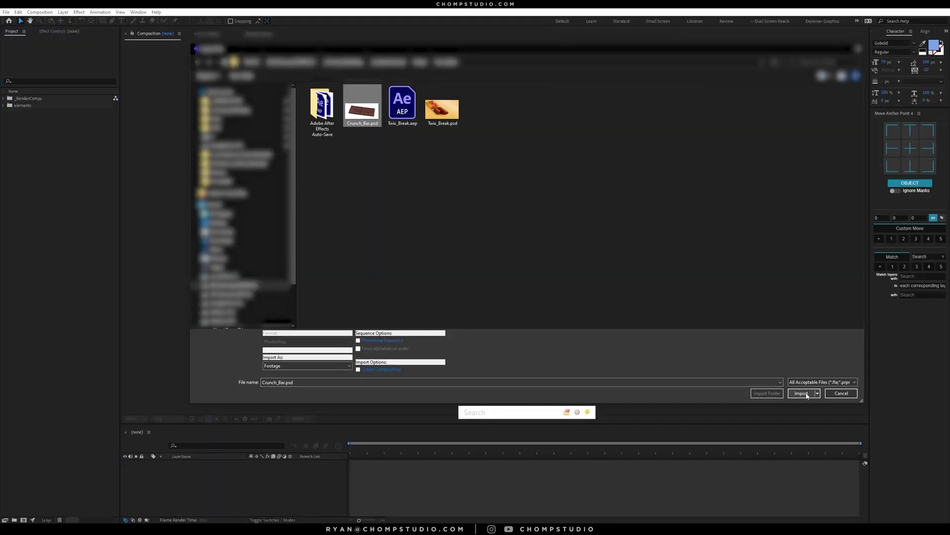
click(307, 365)
click(297, 383)
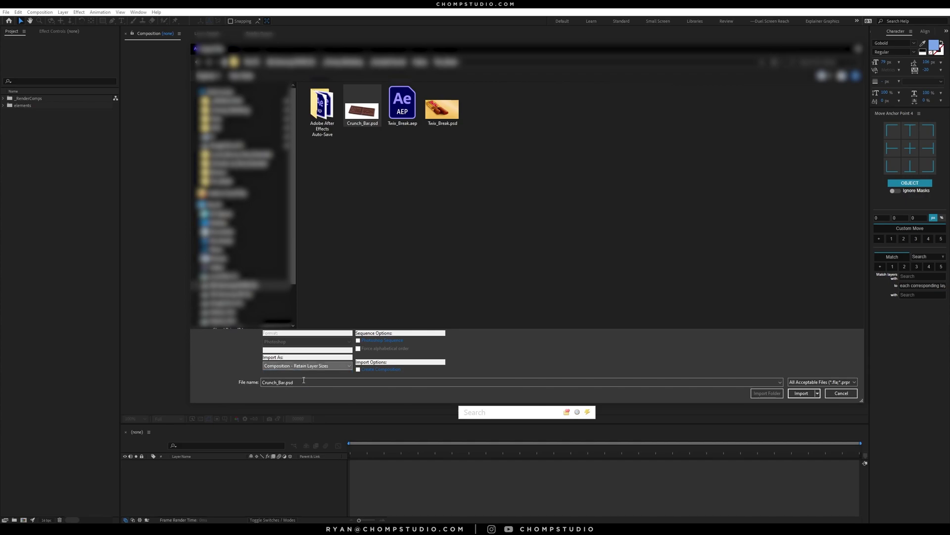
click(801, 394)
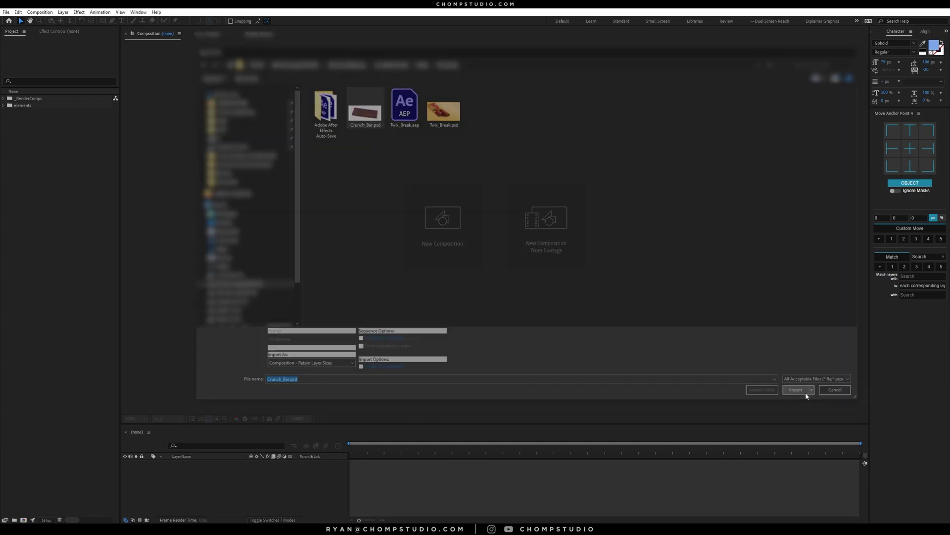
click(30, 106)
double_click(30, 106)
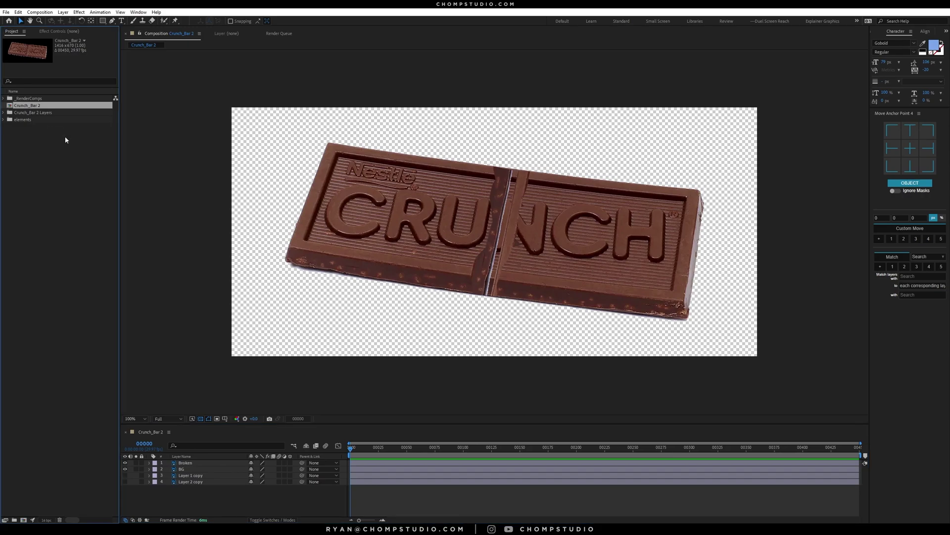
Rename the imported composition as Crunch_Bar_Original
key(Return)
text(Crunch_Bar_Original)
key(Return)
Duplicate the Crunch_Bar_Original composition, name the copy Crunch_Bar_Break, and open it
key(ctrl+d)
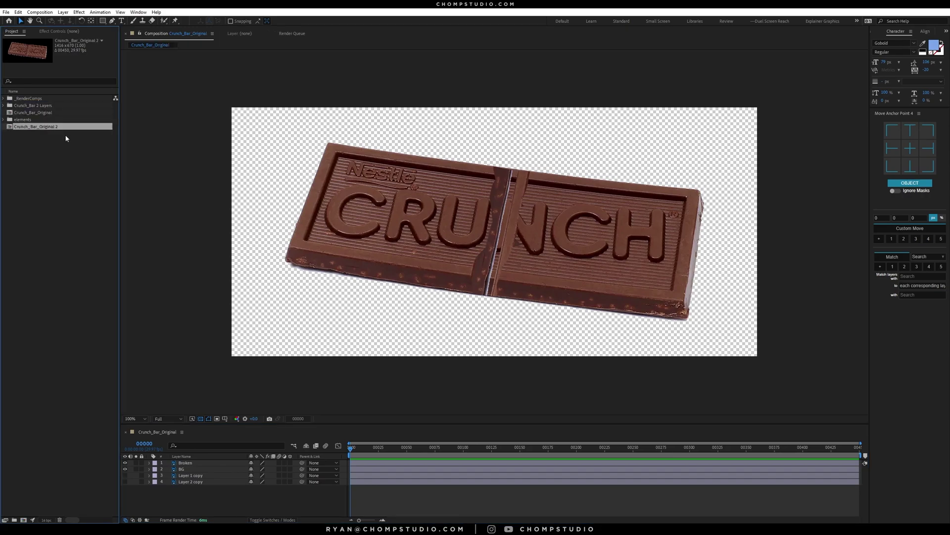
key(Return)
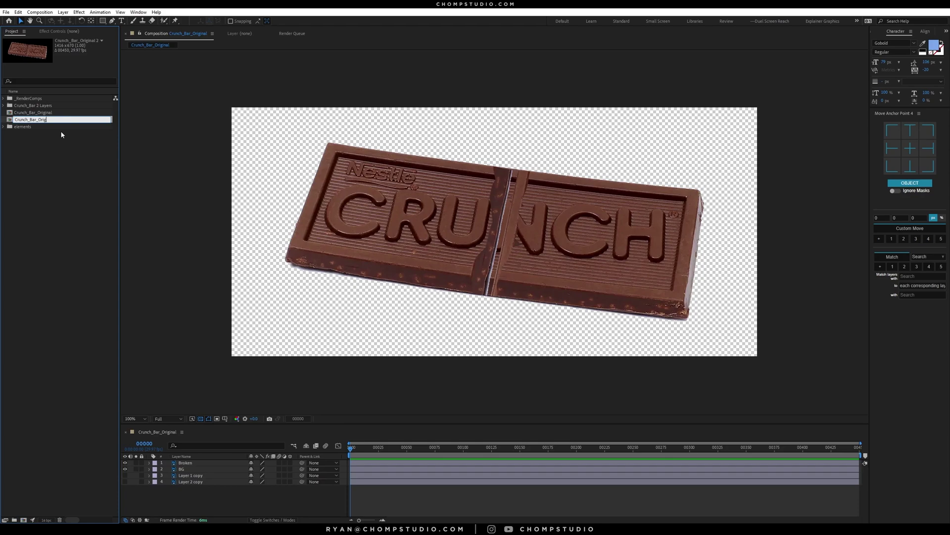
text(Crunch_Bar_Break)
key(Return)
double_click(54, 112)
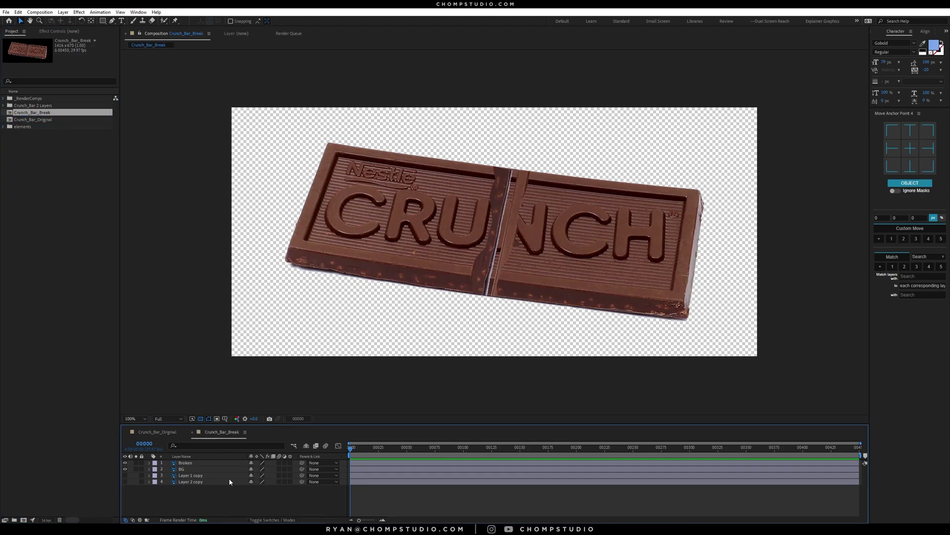
Delete the Broken, Layer 1 copy and Layer 2 copy layers, keeping only BG in Crunch_Bar_Break
click(124, 462)
click(185, 462)
ctrl+click(184, 475)
ctrl+click(182, 481)
key(Delete)
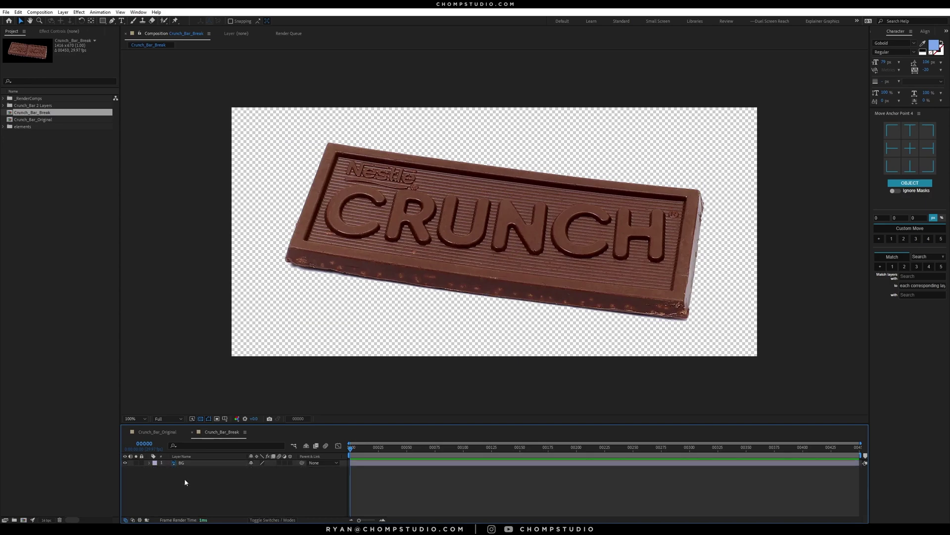
Run the Break It extension on the BG layer with 1 piece and rename the generated composition Crunch_Bar_Break_V2_Build
click(180, 464)
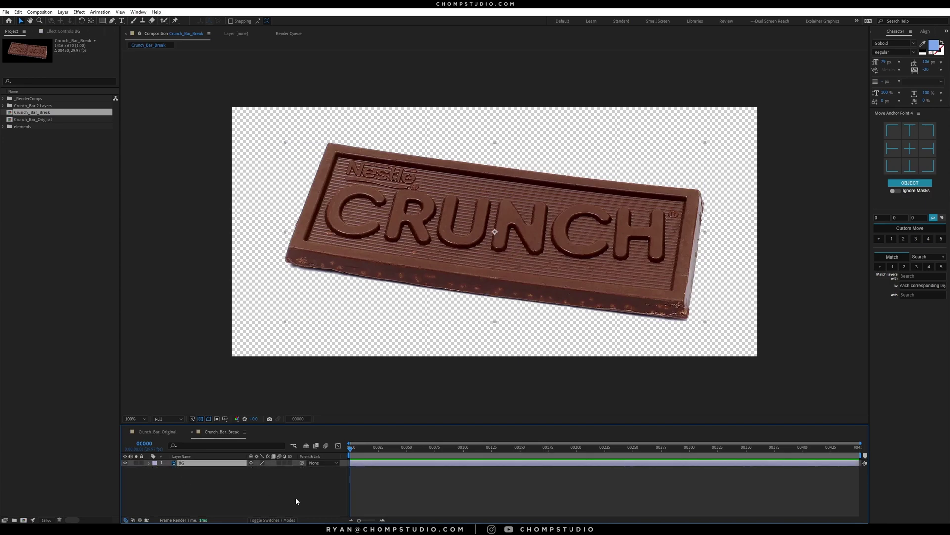
click(138, 12)
mouse_move(166, 52)
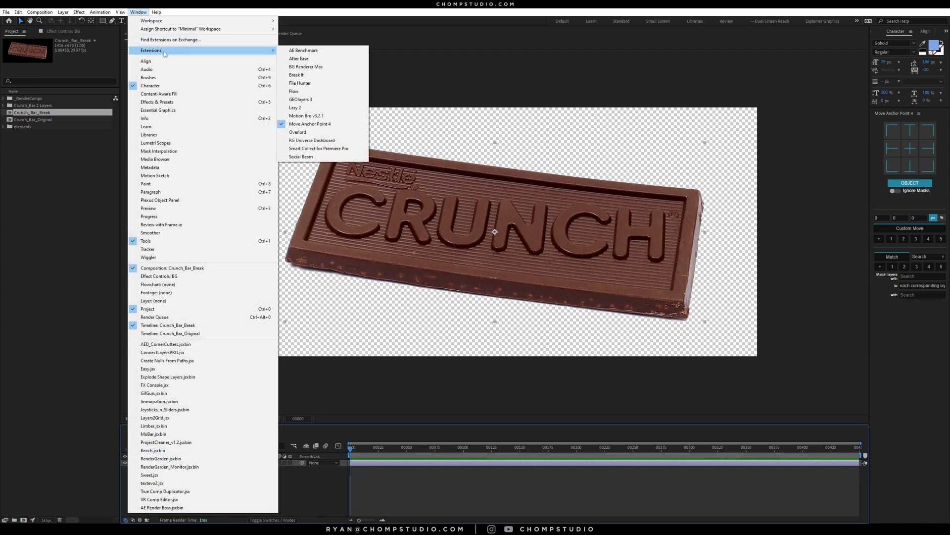
click(302, 75)
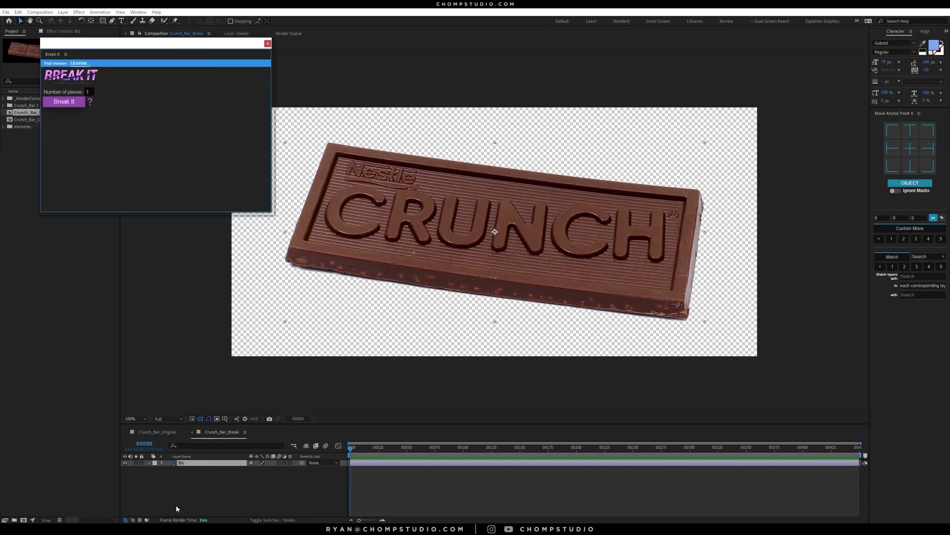
click(64, 103)
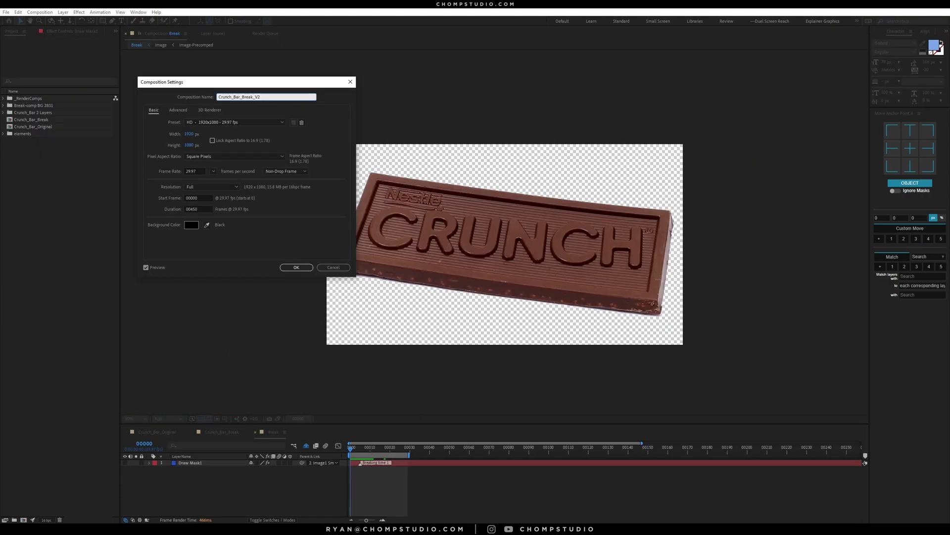
key(Return)
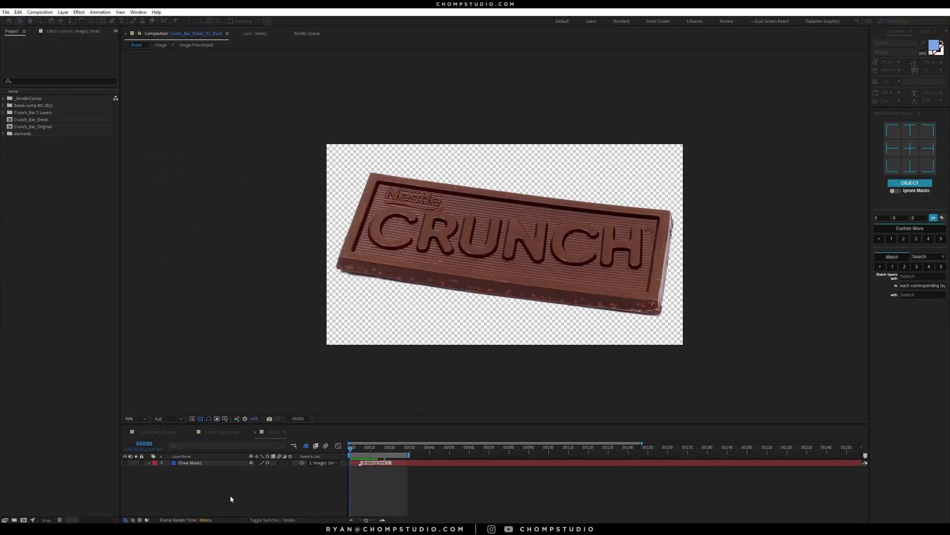
Add Broken/Crunch_Bar.psd from the Crunch_Bar 2 Layers folder beneath the other layers and reveal the shy layers in the timeline
click(3, 112)
click(62, 126)
drag(43, 130, 188, 488)
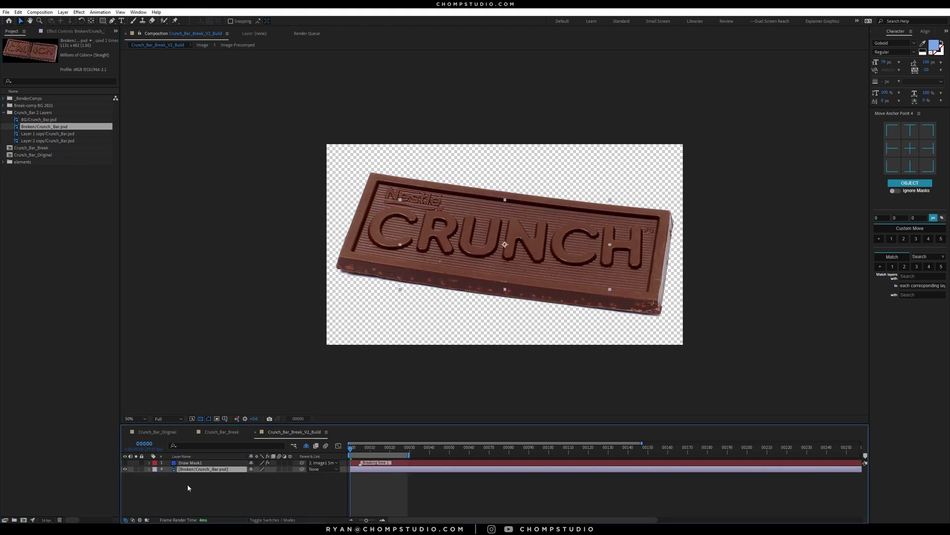
click(305, 445)
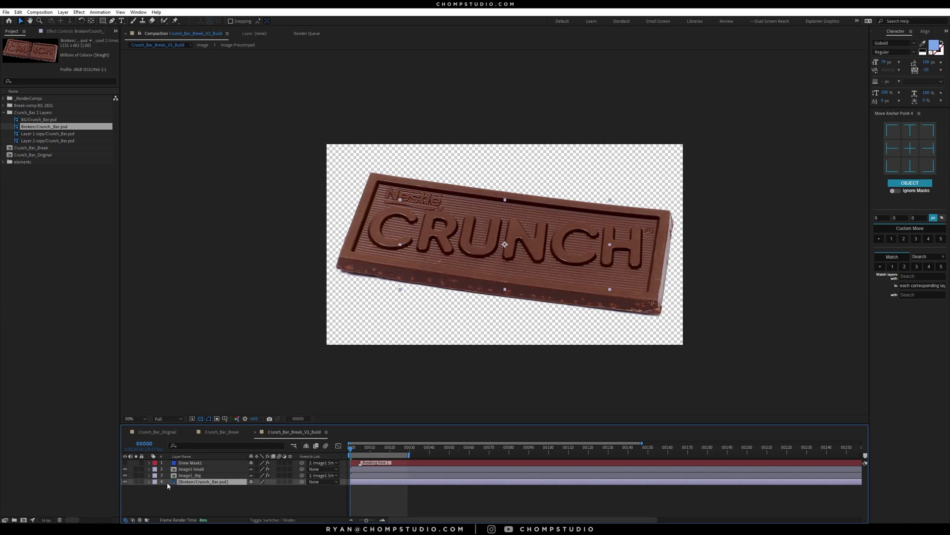
Scale the Broken/Crunch_Bar.psd layer to about 162% to match the whole bar, and solo it
key(s)
click(190, 487)
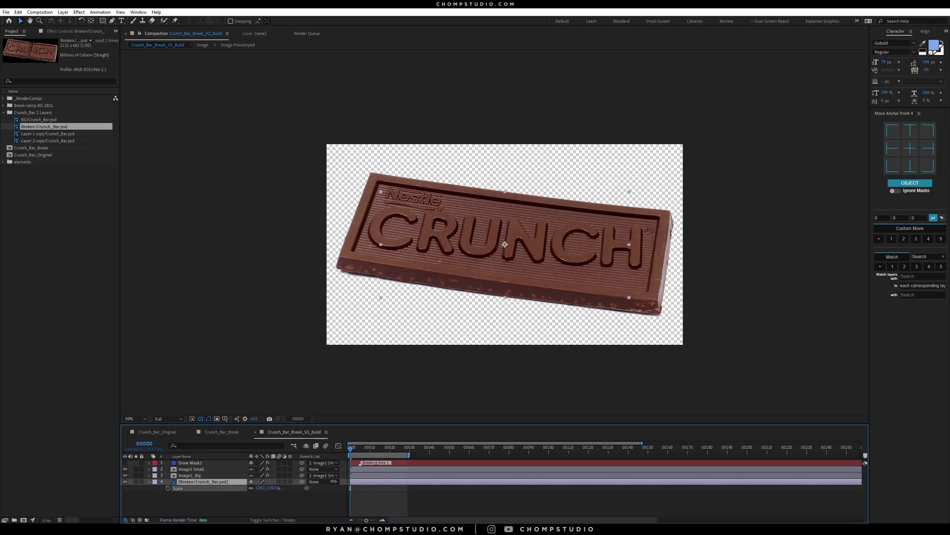
drag(412, 472, 452, 450)
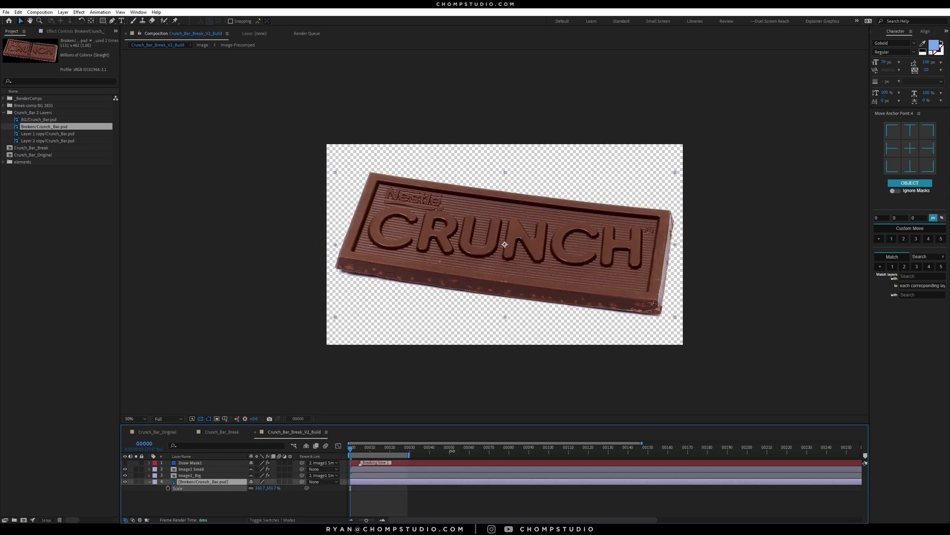
click(136, 481)
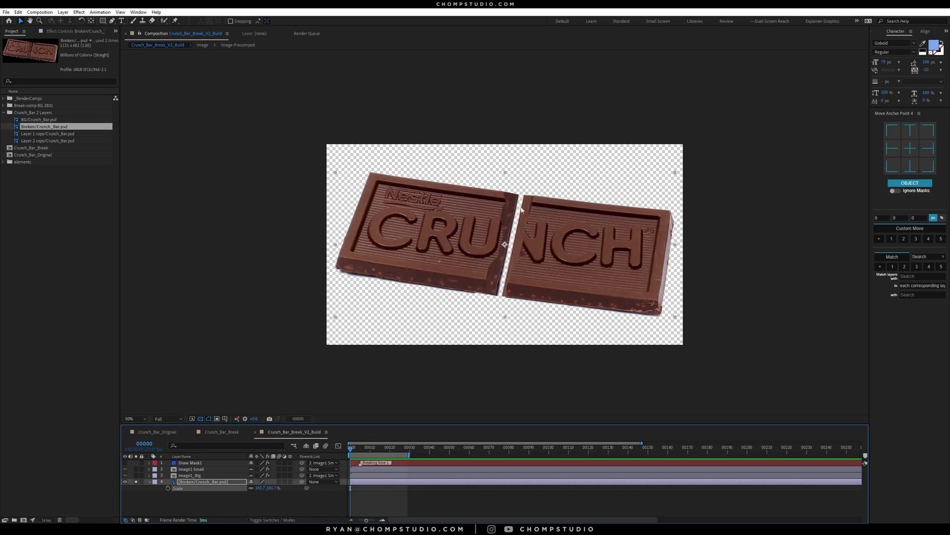
Draw a closed jagged mask on the Draw Mask1 layer with the Pen tool, enclosing the broken edges and gap between the bar halves
scroll(521, 249, up, 1)
drag(438, 297, 408, 285)
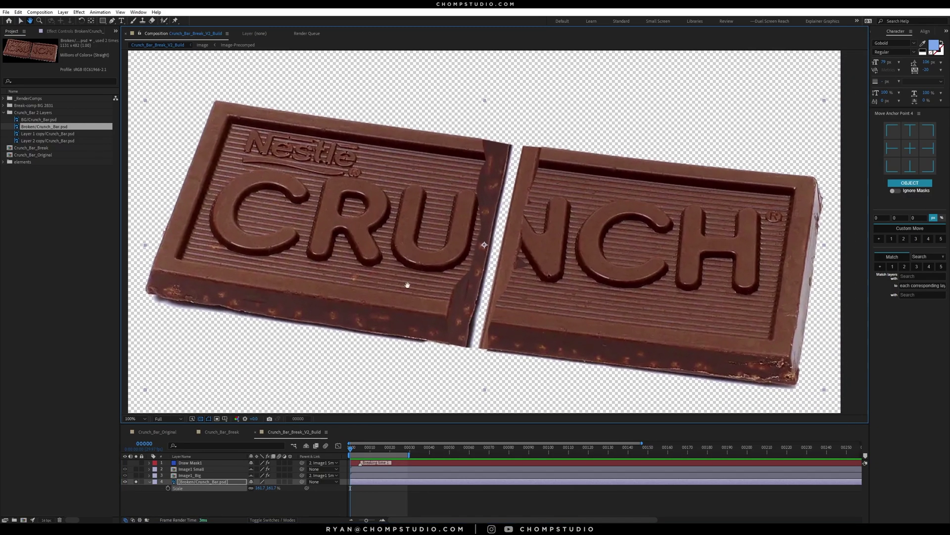
click(196, 463)
key(g)
click(481, 130)
click(482, 144)
click(485, 158)
click(480, 172)
click(475, 192)
click(481, 214)
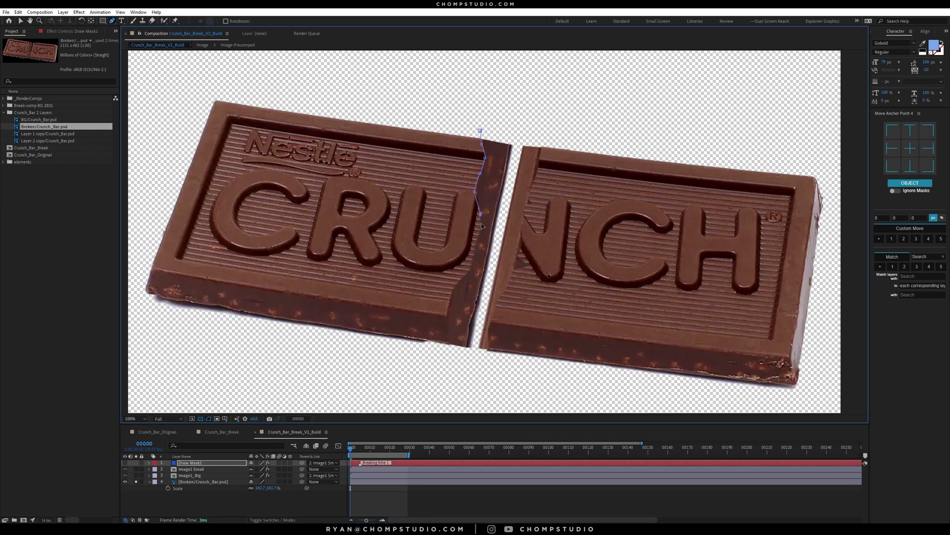
click(479, 239)
click(473, 264)
click(463, 279)
click(454, 290)
click(446, 313)
click(447, 348)
click(471, 368)
click(489, 360)
click(490, 325)
click(499, 303)
click(512, 274)
click(518, 250)
click(529, 212)
click(535, 184)
click(539, 168)
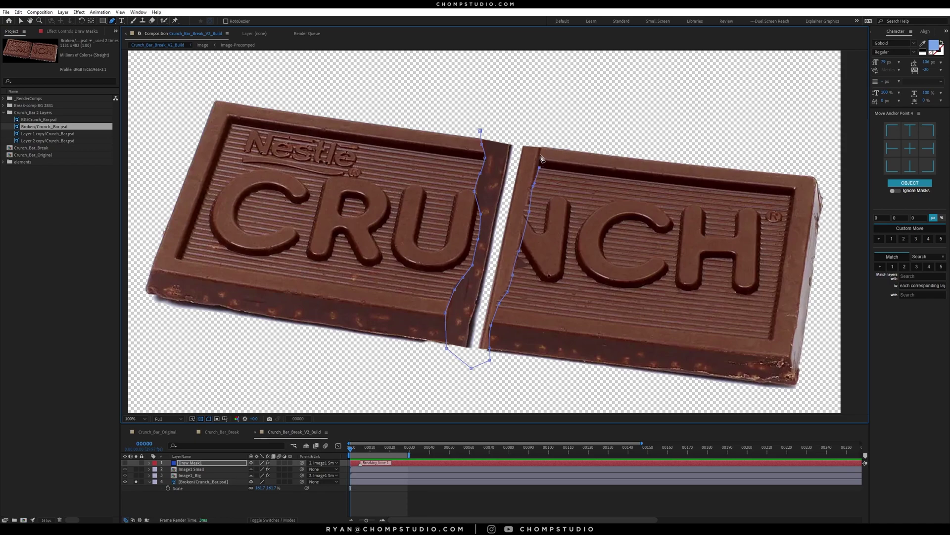
click(480, 131)
Parent the Broken/Crunch_Bar.psd layer to Image1 Small, and turn off its solo and visibility
click(197, 483)
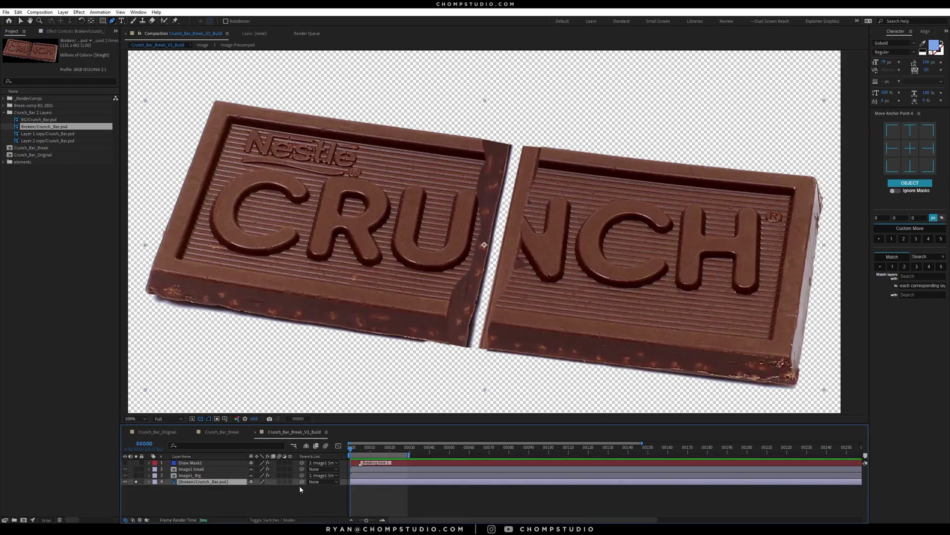
drag(302, 481, 198, 470)
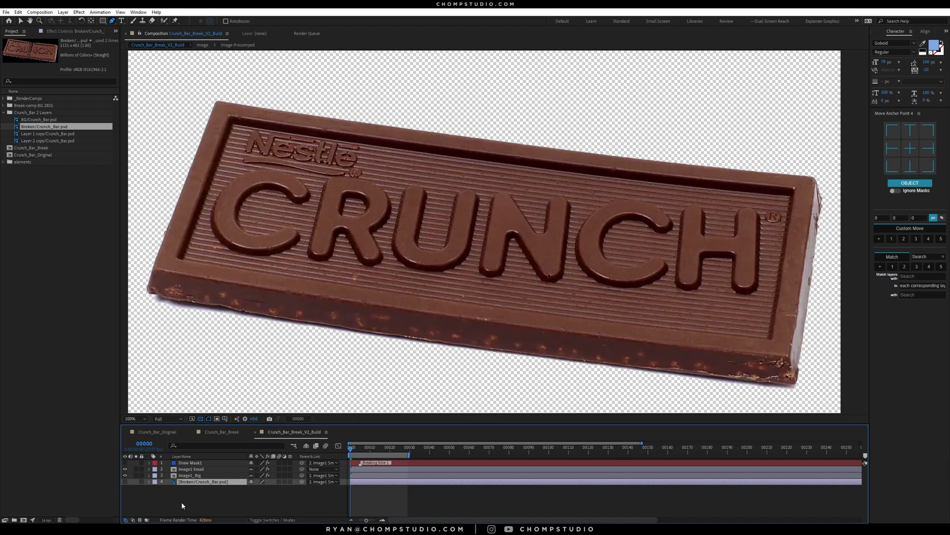
click(181, 501)
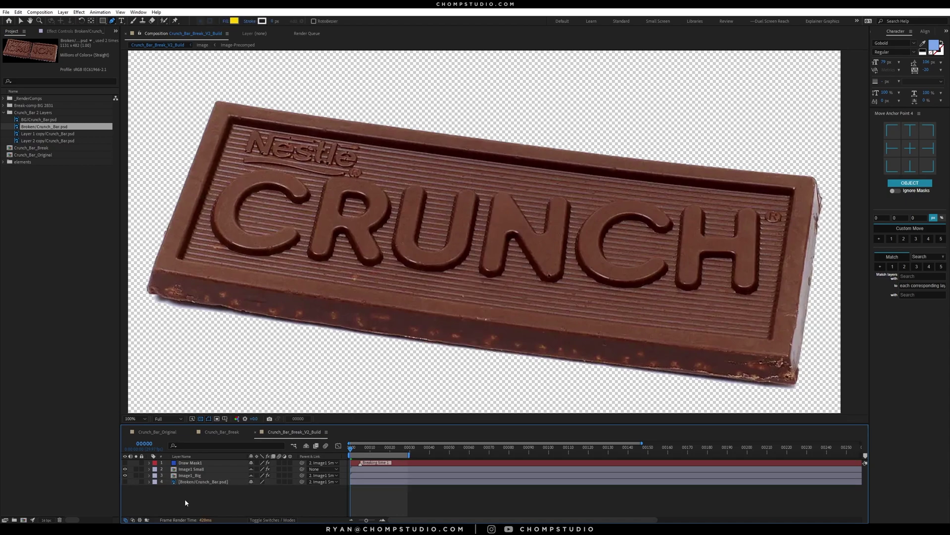
Play back the break animation and review it in the enlarged composition view
key(space)
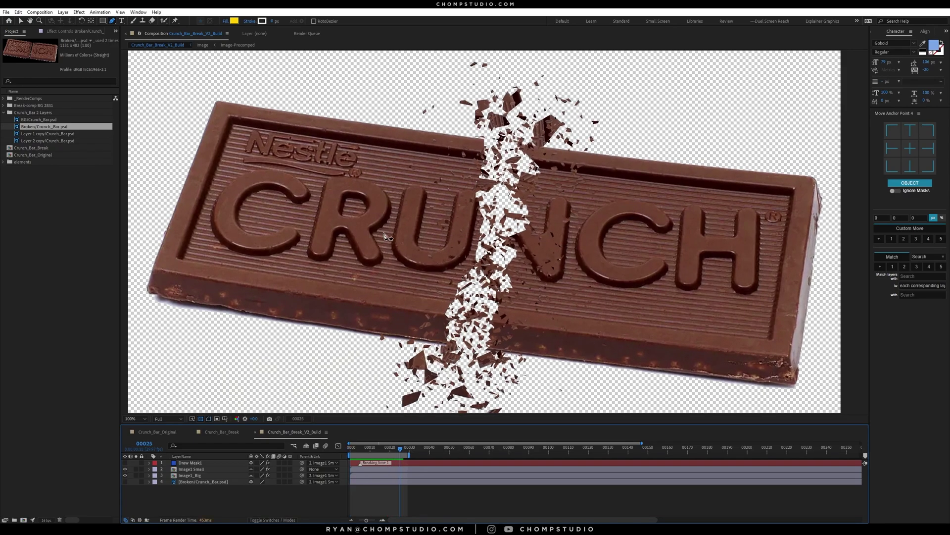
key(grave)
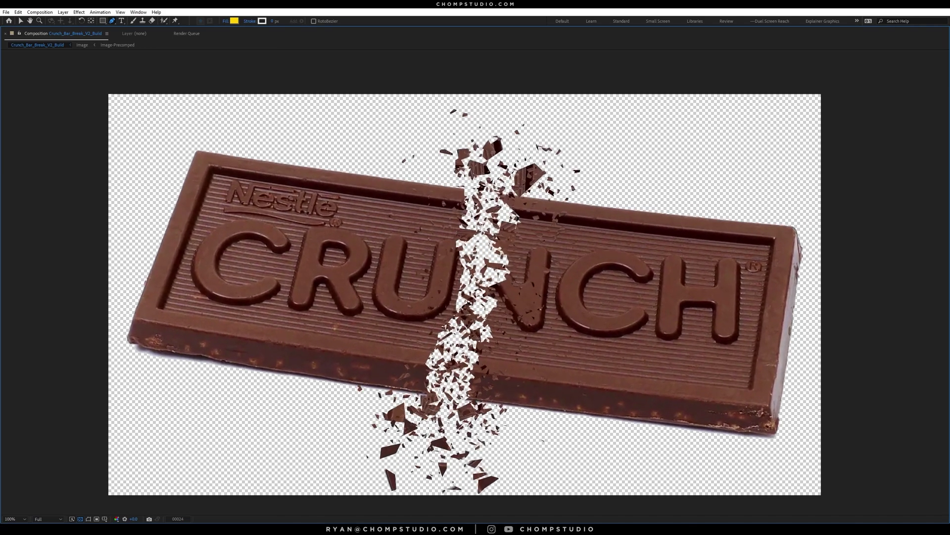
key(grave)
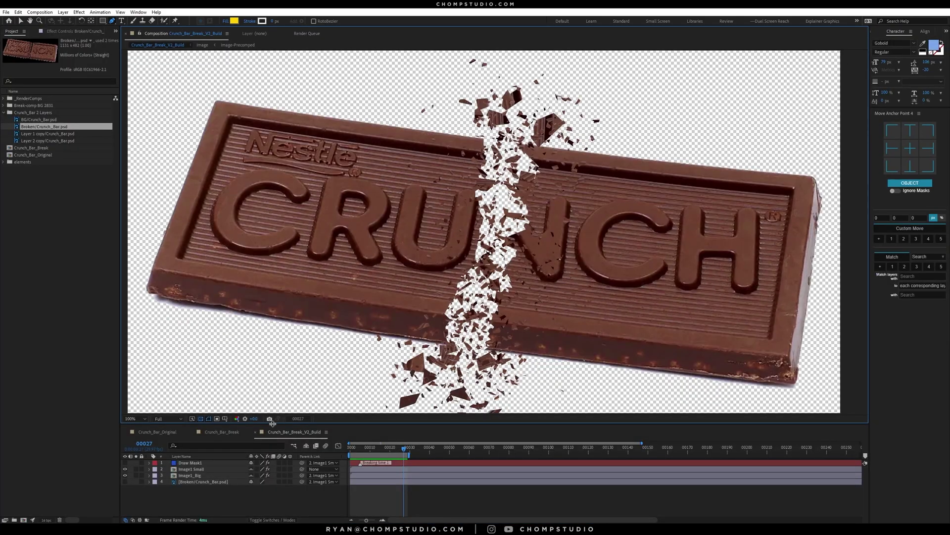
Turn off the transparency grid and show the Broken/Crunch_Bar.psd layer behind the shattering pieces
click(201, 419)
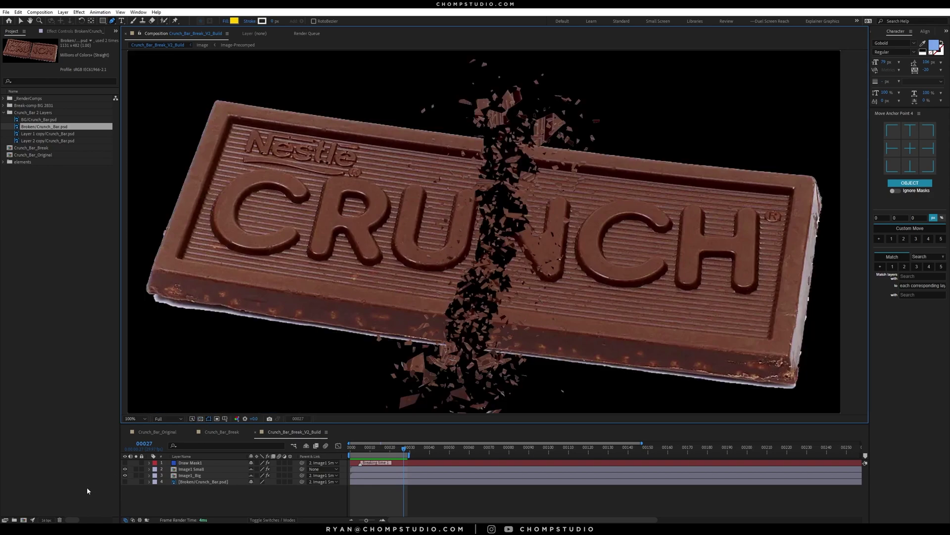
click(126, 482)
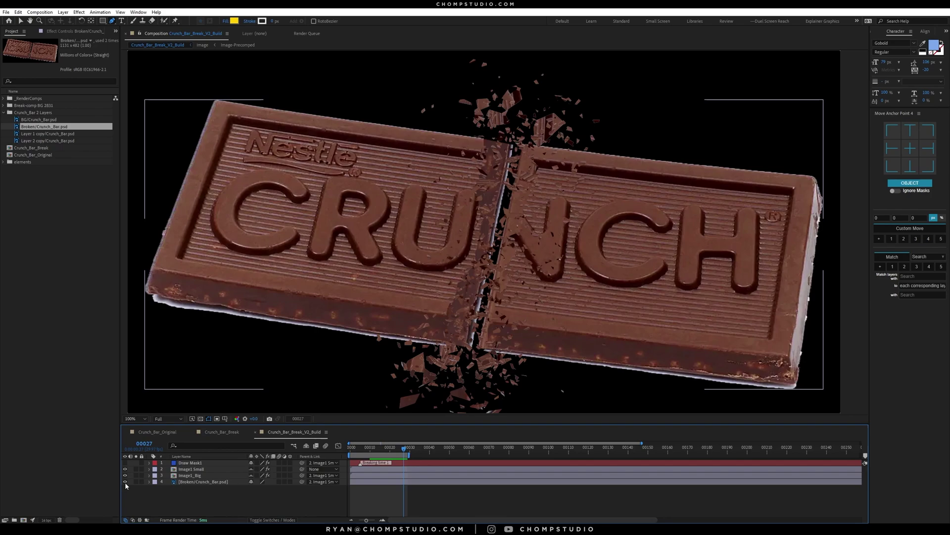
Scrub through the break animation and isolate the Image1 Small and Image1_Big shatter layers for inspection
mouse_move(404, 448)
mouse_down()
mouse_move(350, 450)
mouse_move(406, 450)
mouse_move(396, 450)
mouse_up()
mouse_move(125, 469)
mouse_down()
mouse_move(125, 477)
mouse_move(125, 469)
mouse_up()
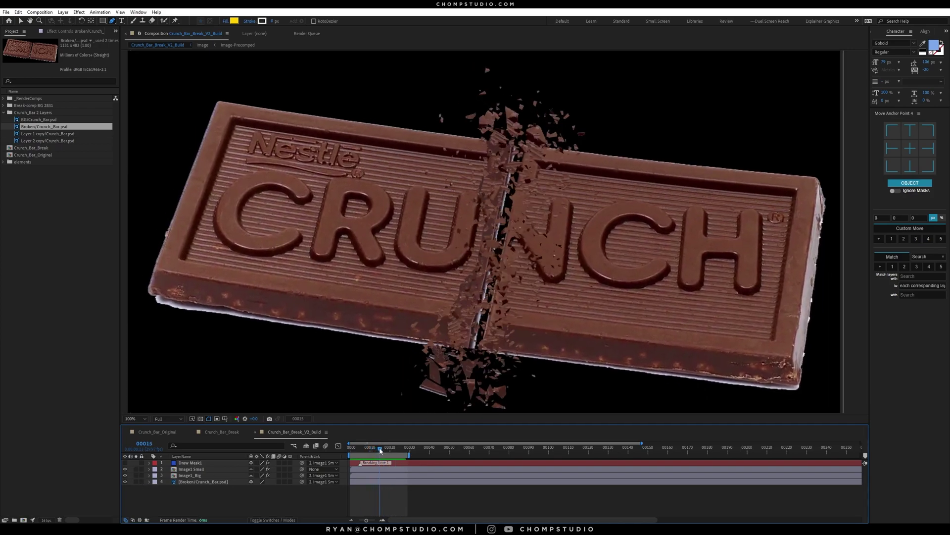
click(382, 449)
drag(382, 449, 385, 450)
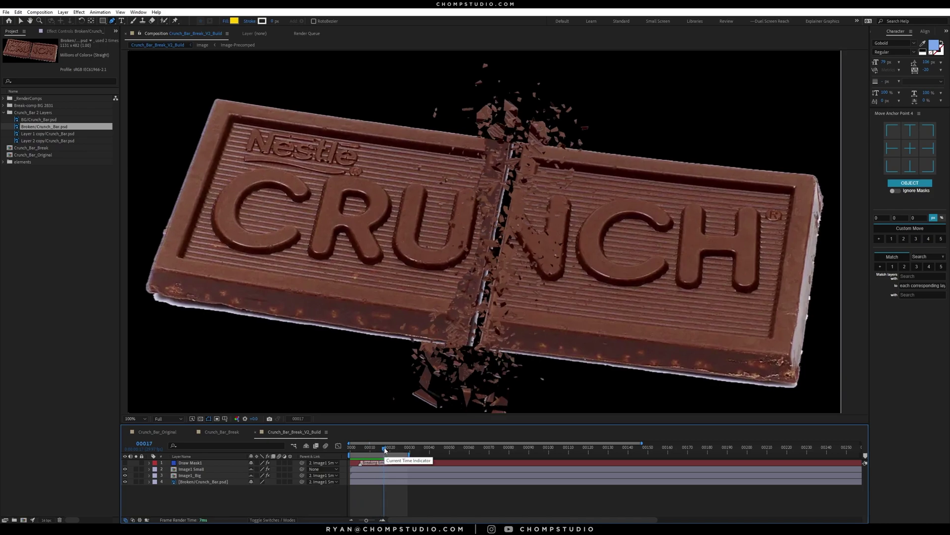
mouse_move(385, 450)
mouse_down()
mouse_move(352, 452)
mouse_move(368, 449)
mouse_up()
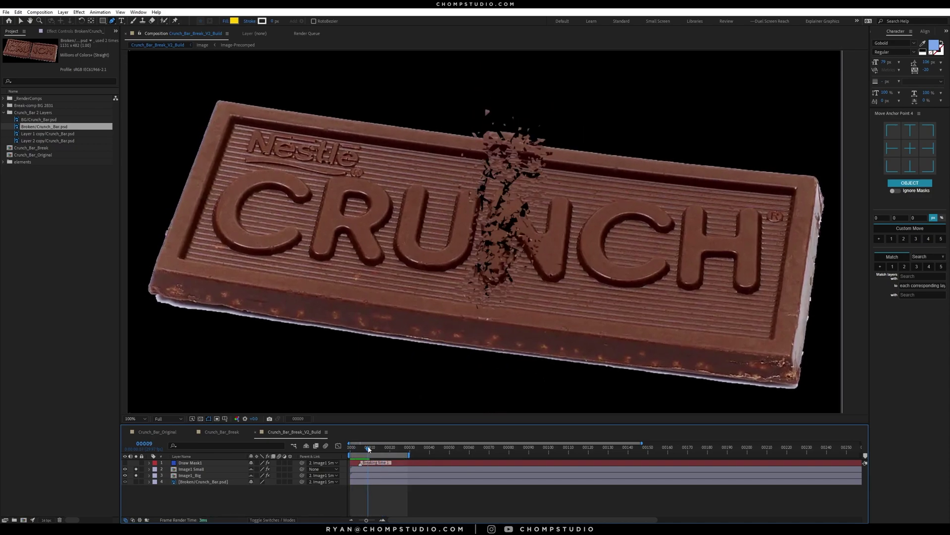
Set the Shatter effect on the Image1 Small layer to render only Pieces
click(193, 469)
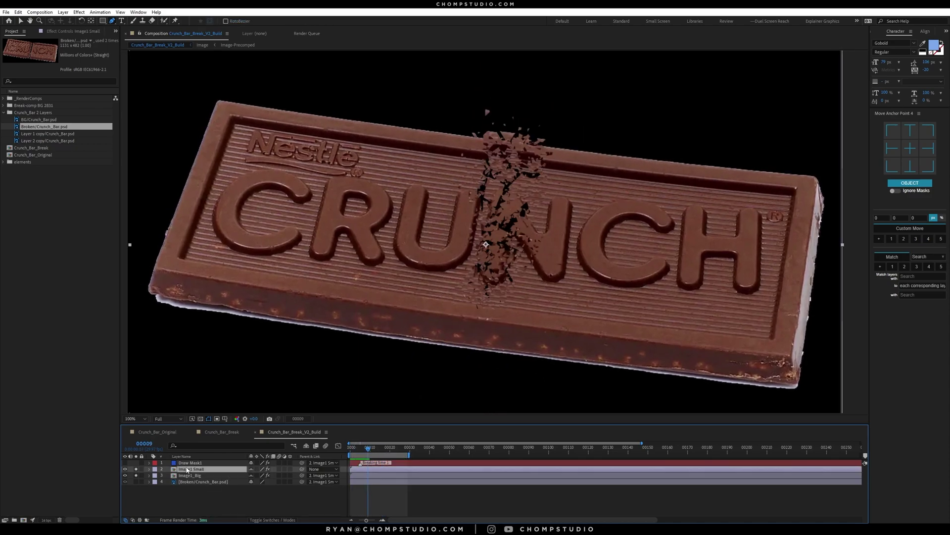
click(73, 32)
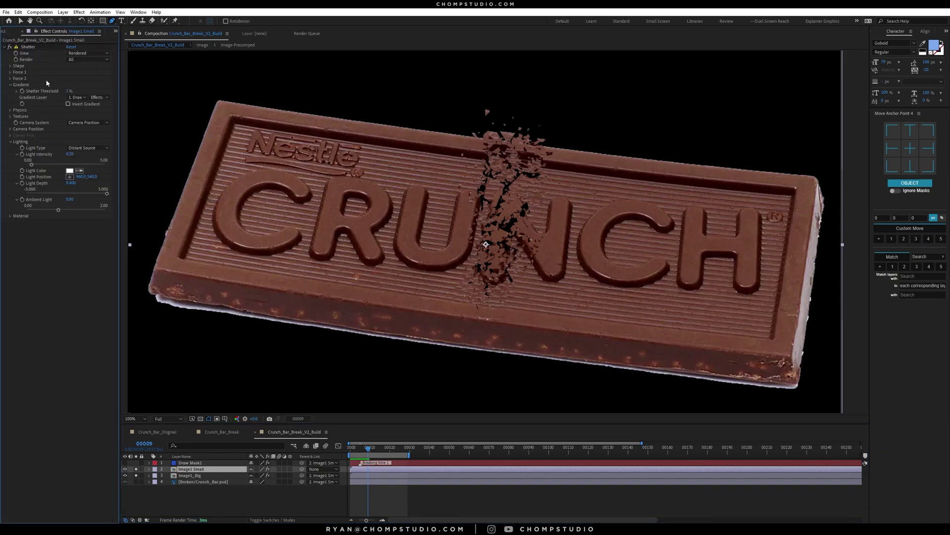
click(87, 59)
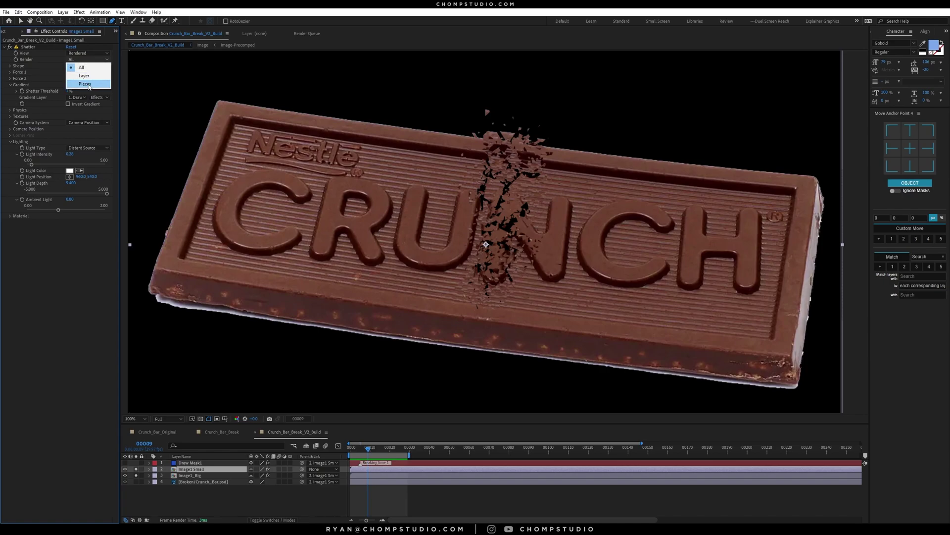
click(87, 84)
Solo the Image1_Big layer and set its Shatter effect to render only Pieces
click(136, 475)
click(137, 476)
click(137, 476)
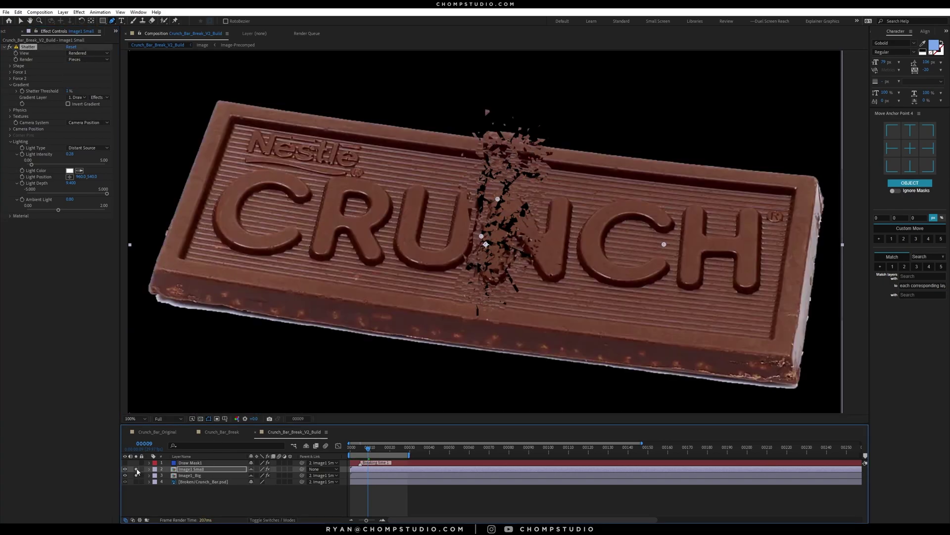
click(189, 475)
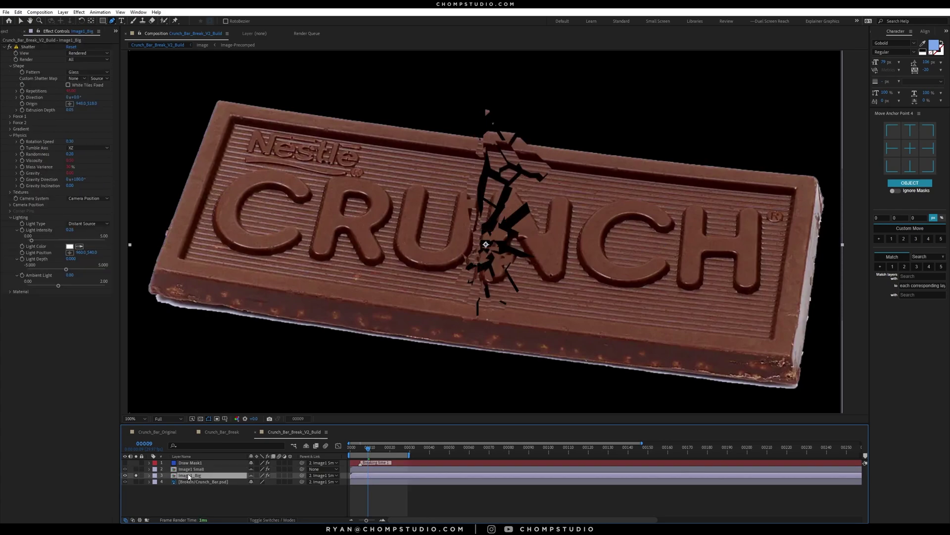
click(88, 60)
click(85, 85)
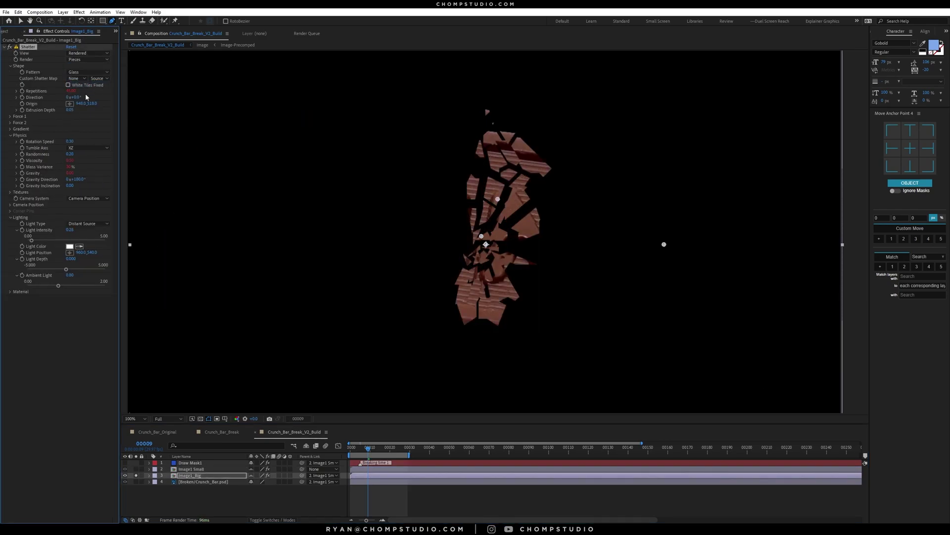
Play back the shattering from frame 0, with the small pieces soloed alongside the big ones
drag(369, 452, 344, 450)
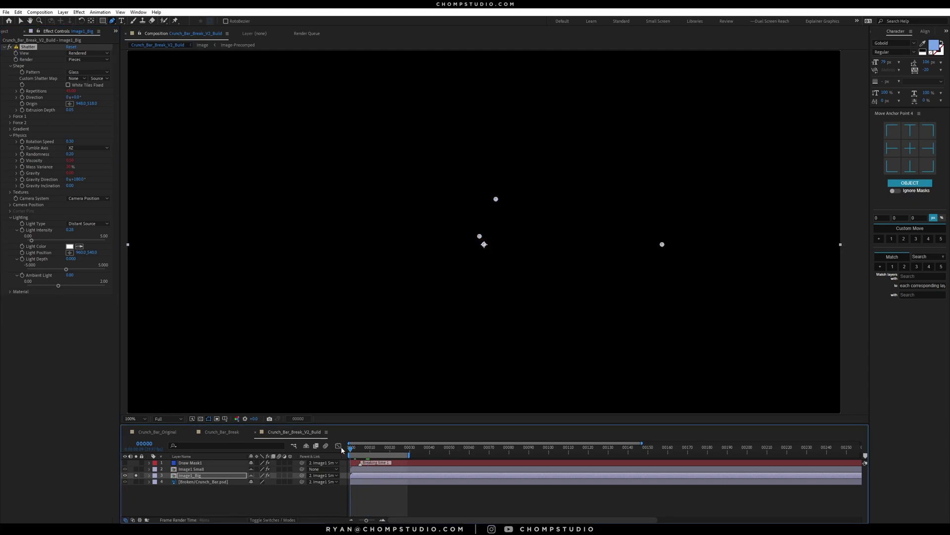
key(space)
click(137, 468)
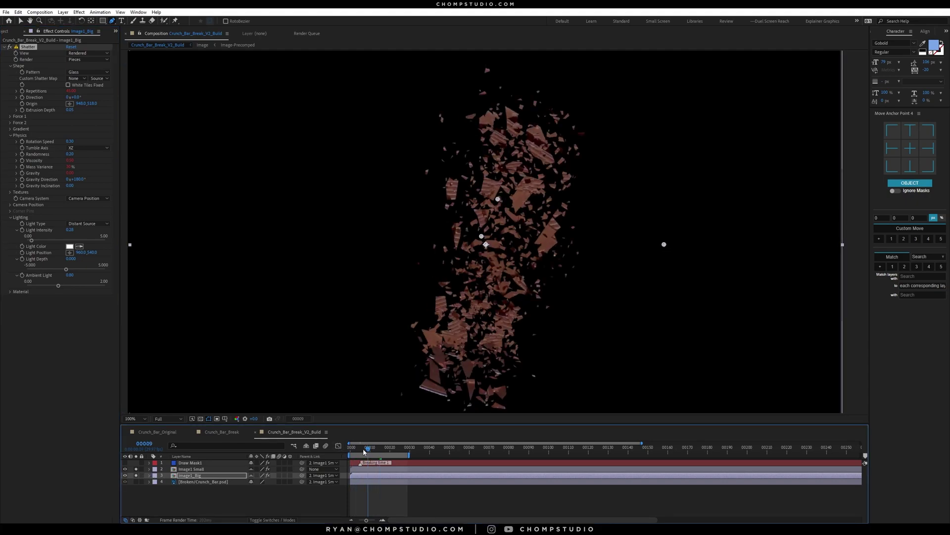
click(349, 451)
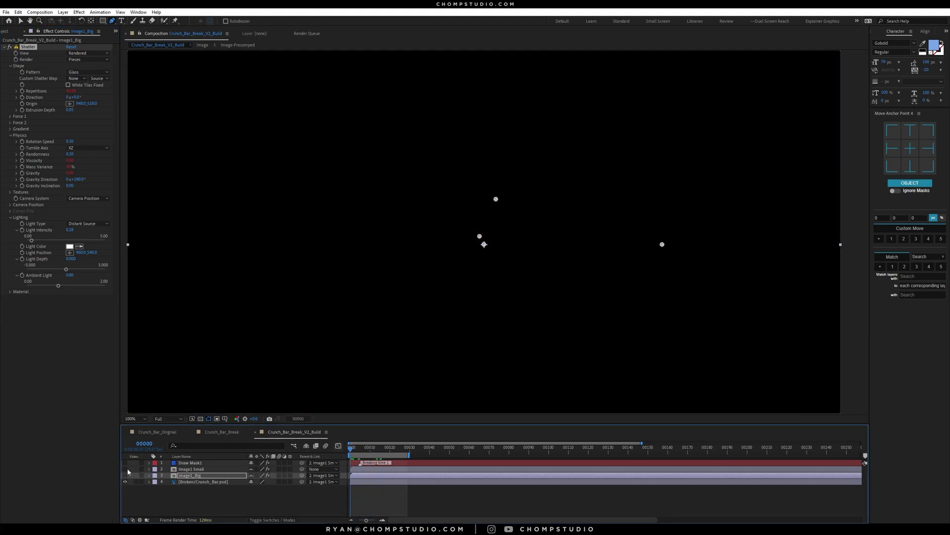
Hide the Image1 Small and Image1_Big layers and show only the Broken/Crunch_Bar.psd layer, with the project items listed
click(135, 480)
click(193, 481)
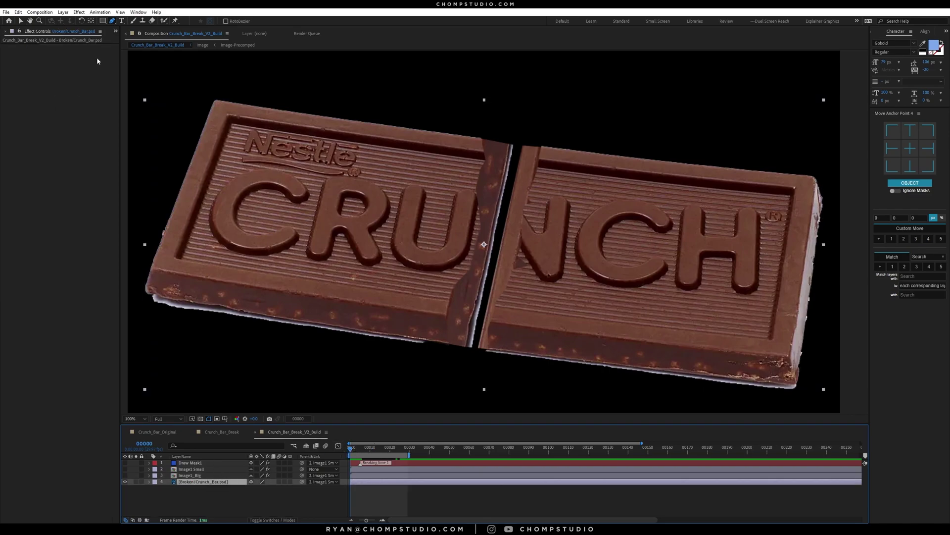
click(117, 32)
click(132, 40)
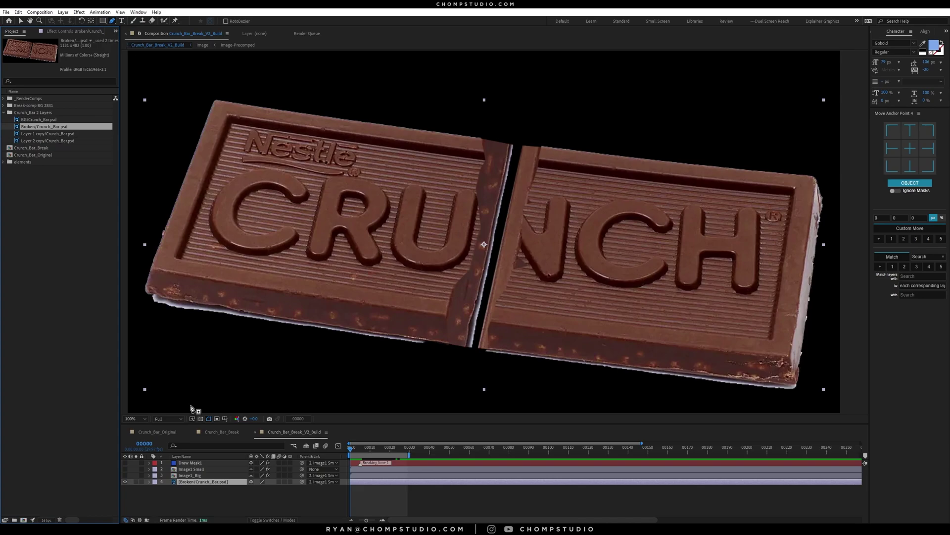
Duplicate the Broken/Crunch_Bar.psd layer and rename the upper copy BROKEN and the lower one BG
click(193, 482)
key(ctrl+d)
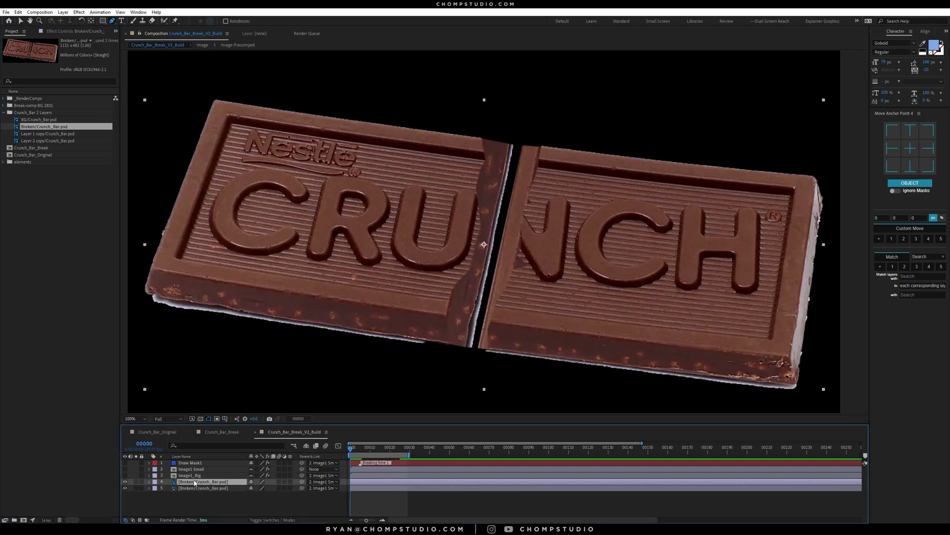
key(Return)
text(BROKEN)
key(Return)
click(191, 487)
key(Return)
text(BG)
key(Return)
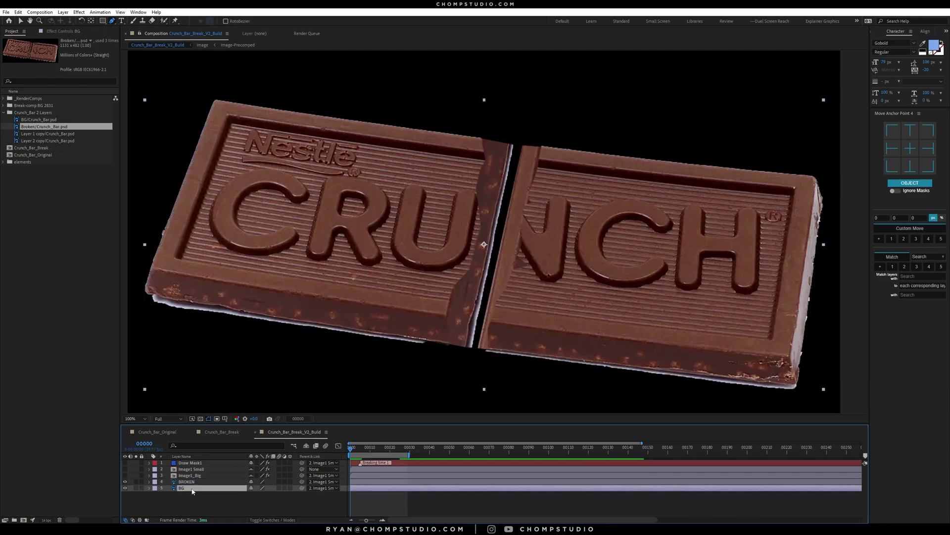
Replace the BG layer's source with BG/Crunch_Bar.psd and parent the layer to BROKEN
click(66, 134)
click(65, 142)
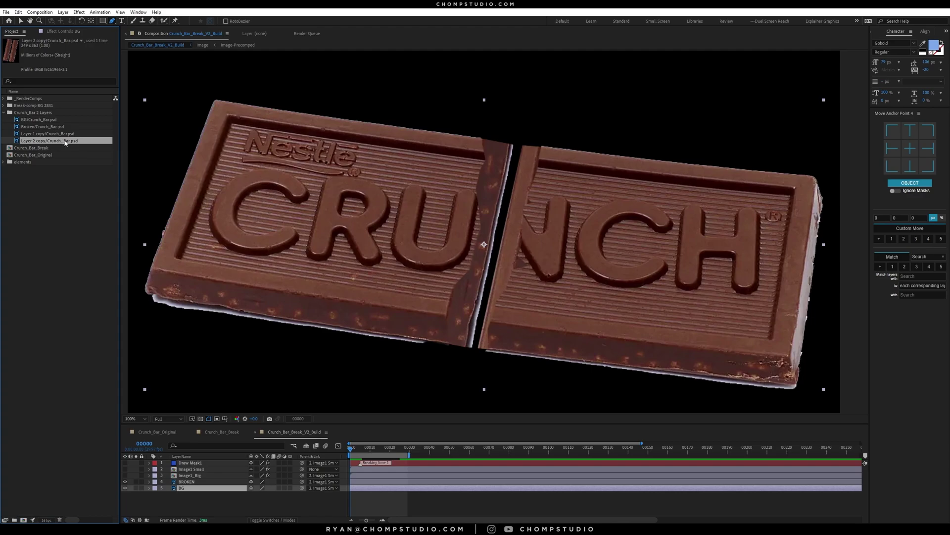
click(55, 127)
click(4, 113)
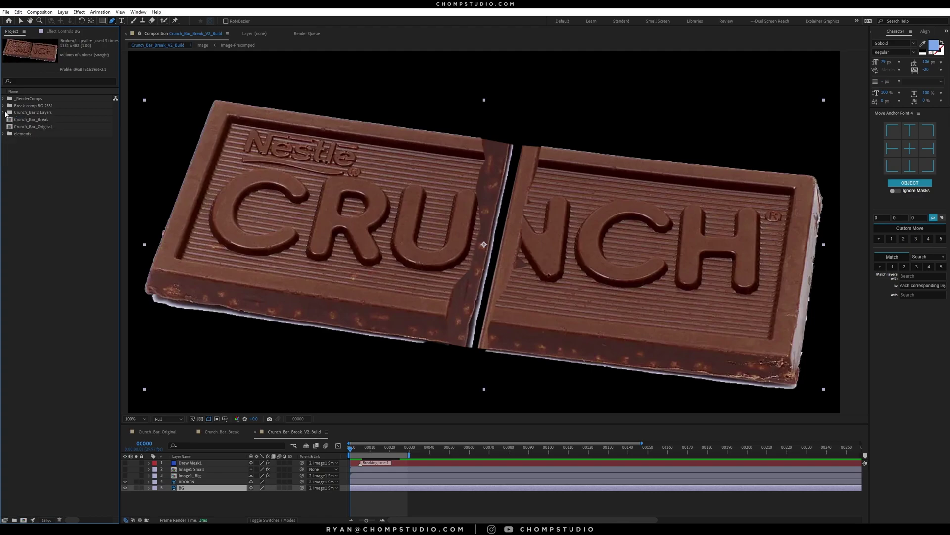
click(4, 113)
click(38, 120)
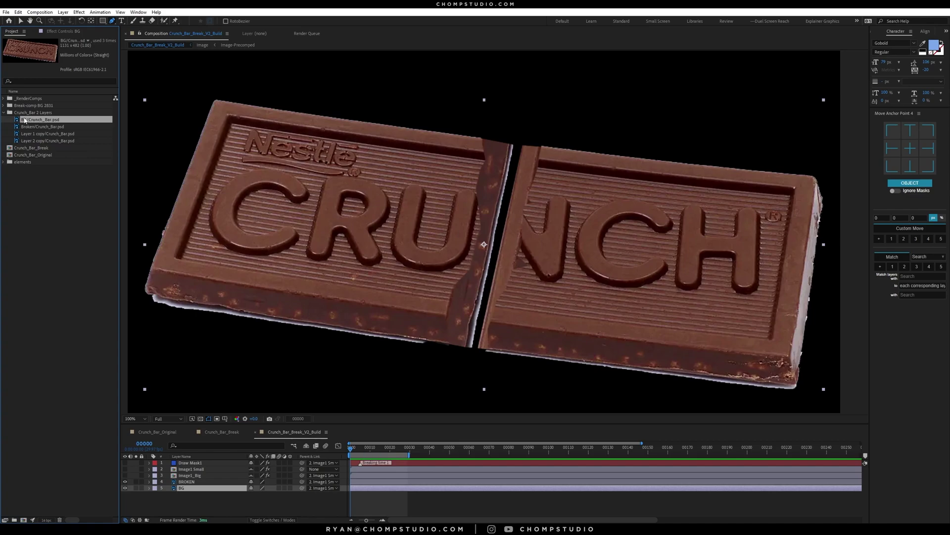
drag(34, 124, 179, 489)
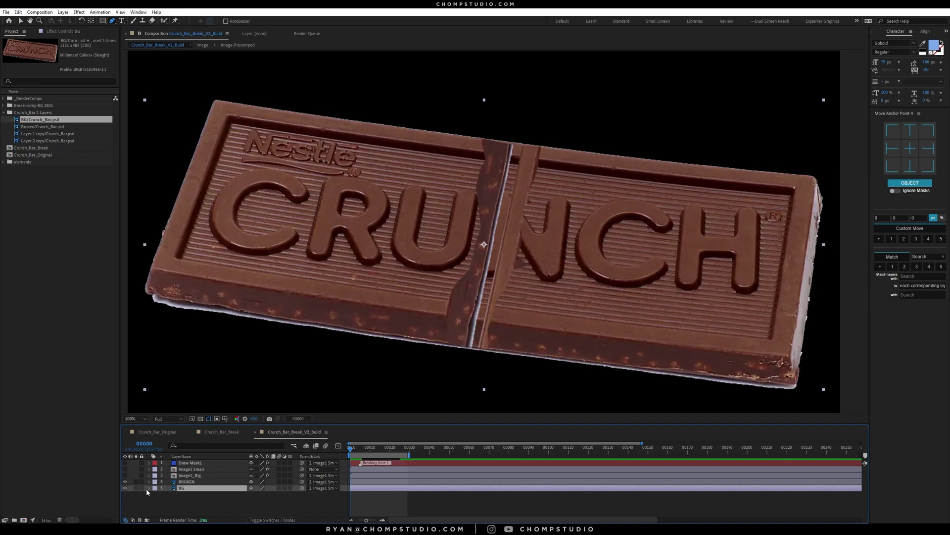
drag(302, 488, 186, 483)
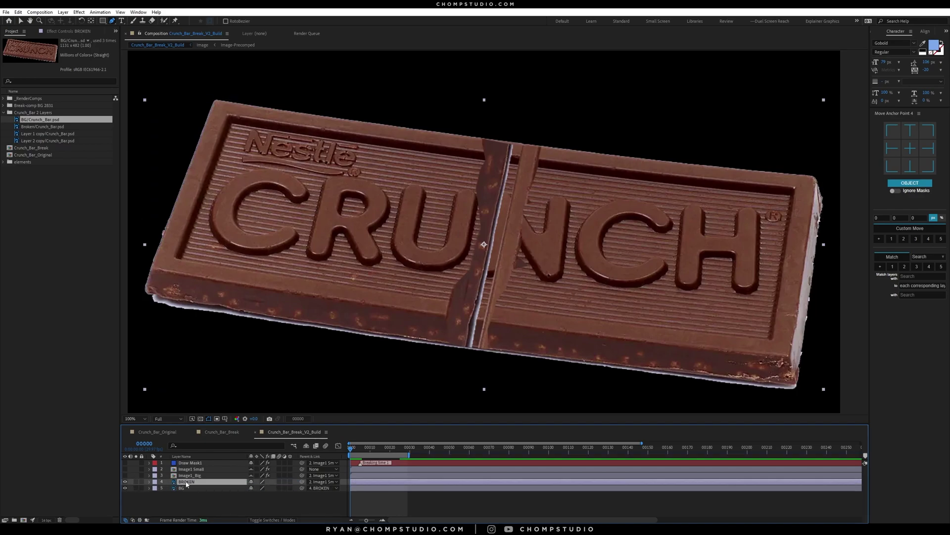
Duplicate the BROKEN layer and rename the two copies BROKEN L and BROKEN R
key(ctrl+d)
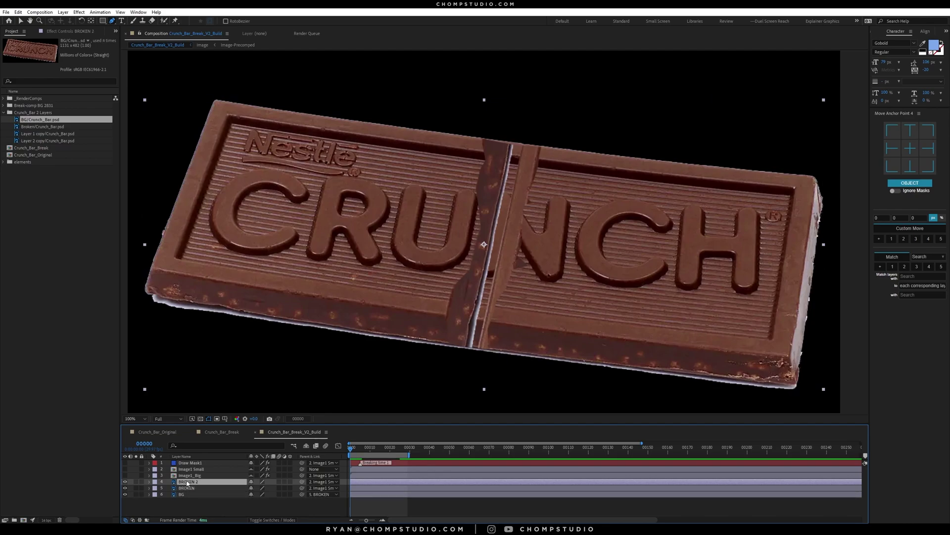
key(Return)
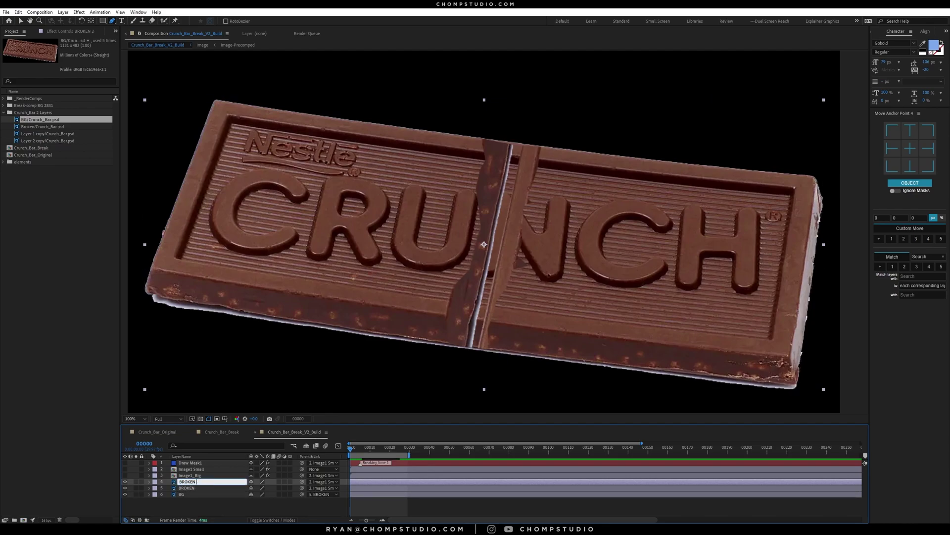
text(L)
key(Return)
click(191, 489)
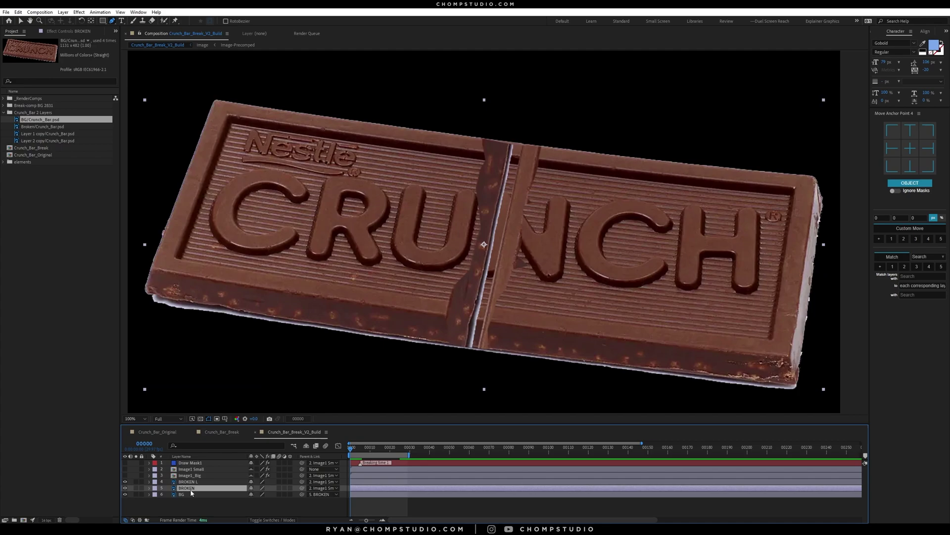
key(Return)
click(190, 489)
text(R)
key(Return)
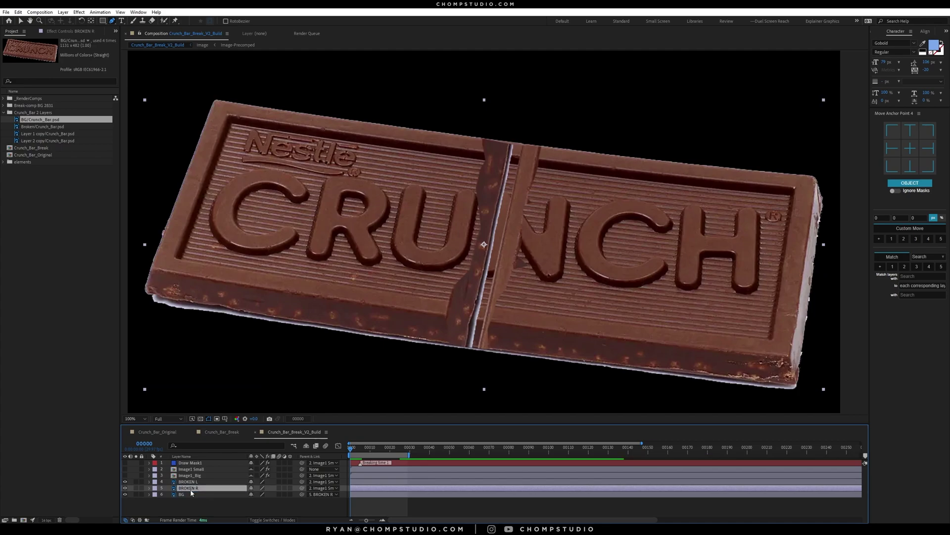
Rename the BG layer BG L, duplicate it, and name the copy BG R
click(182, 494)
key(Return)
key(BackSpace)
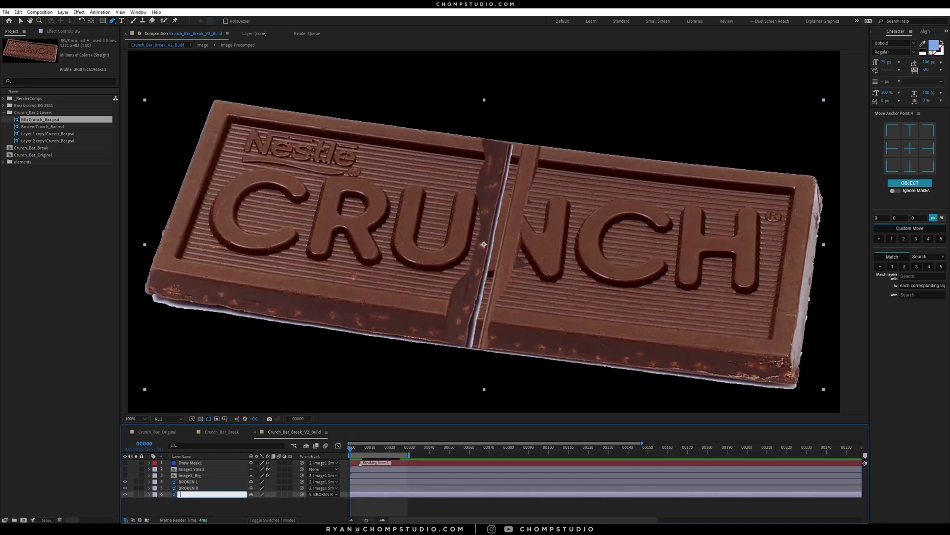
text(BG L)
key(Return)
key(ctrl+d)
key(Return)
text(B)
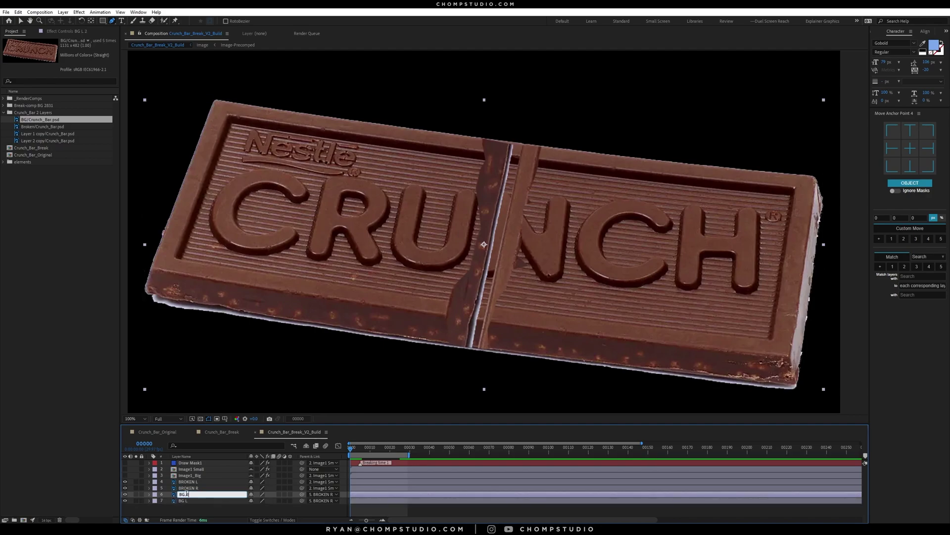
text(G R)
key(Return)
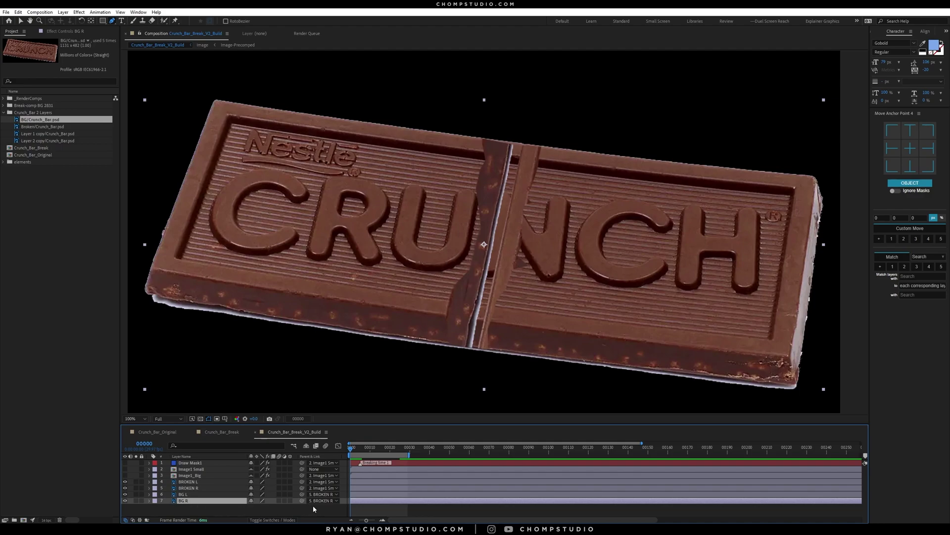
Parent the BG L layer to BROKEN L, and solo the BROKEN L and BROKEN R layers
click(184, 494)
drag(301, 494, 136, 488)
Set Position and Rotation keyframes at frame 10 on both the BROKEN L and BROKEN R layers
click(192, 482)
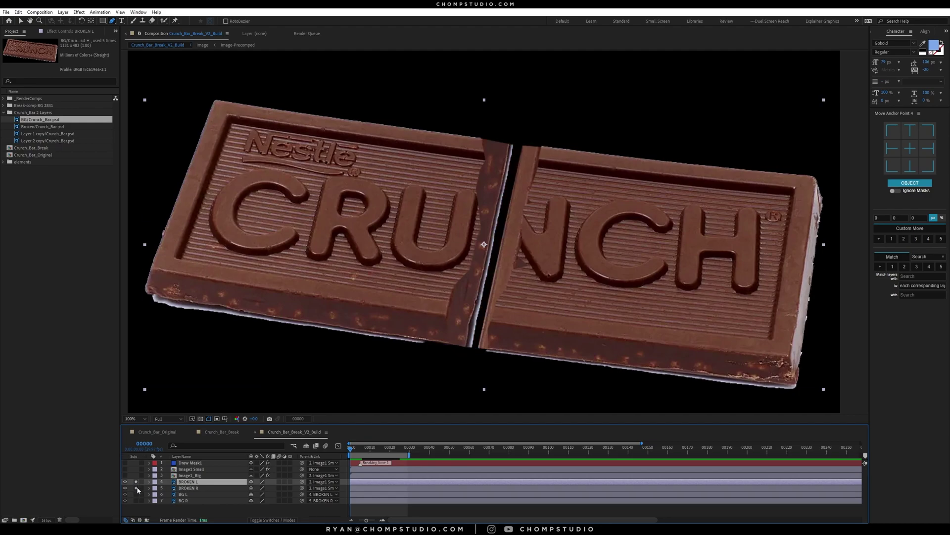
ctrl+click(188, 488)
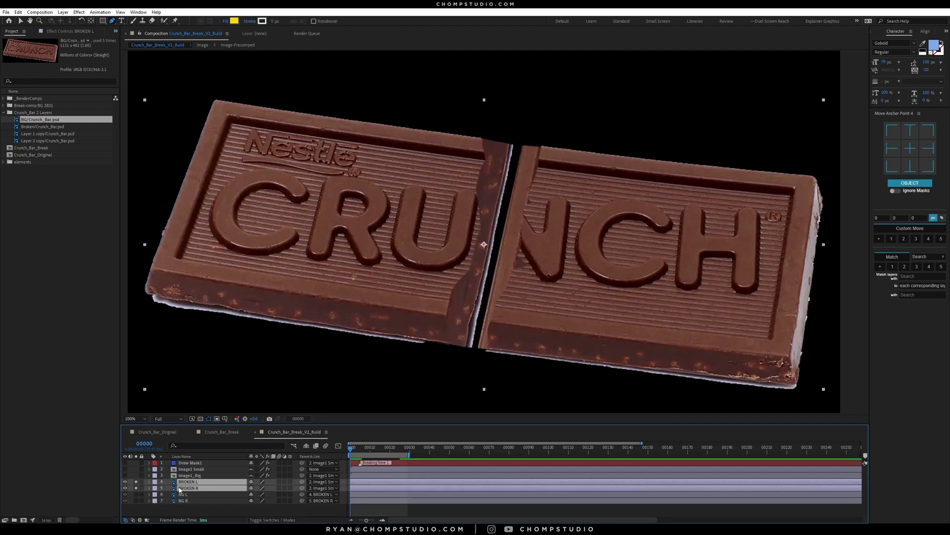
key(space)
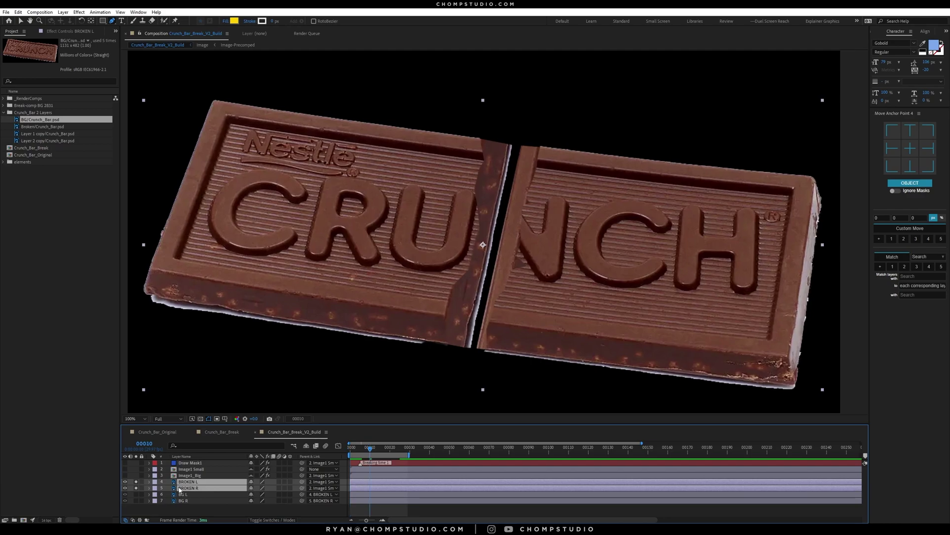
key(p)
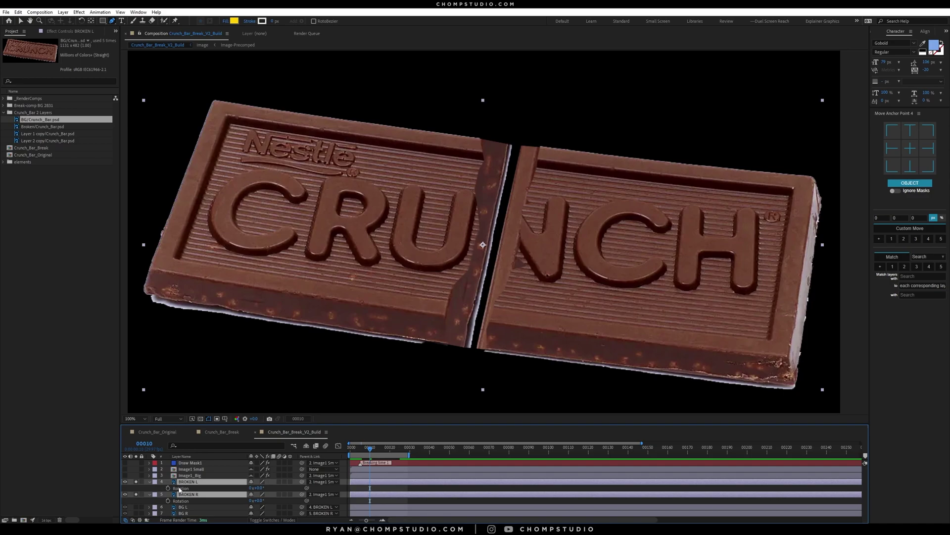
key(shift+p)
drag(168, 488, 167, 514)
At frame 15, rotate the BROKEN L layer counterclockwise and shift it slightly to the left
key(Page_Down)
key(Page_Down)
key(Page_Down)
key(Page_Down)
key(Page_Down)
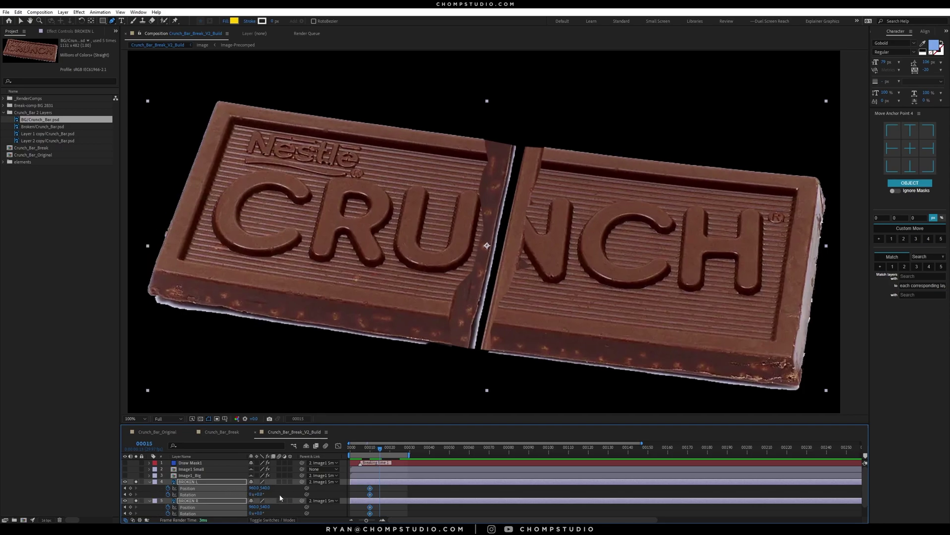
click(279, 494)
drag(259, 494, 254, 494)
key(v)
drag(414, 206, 400, 206)
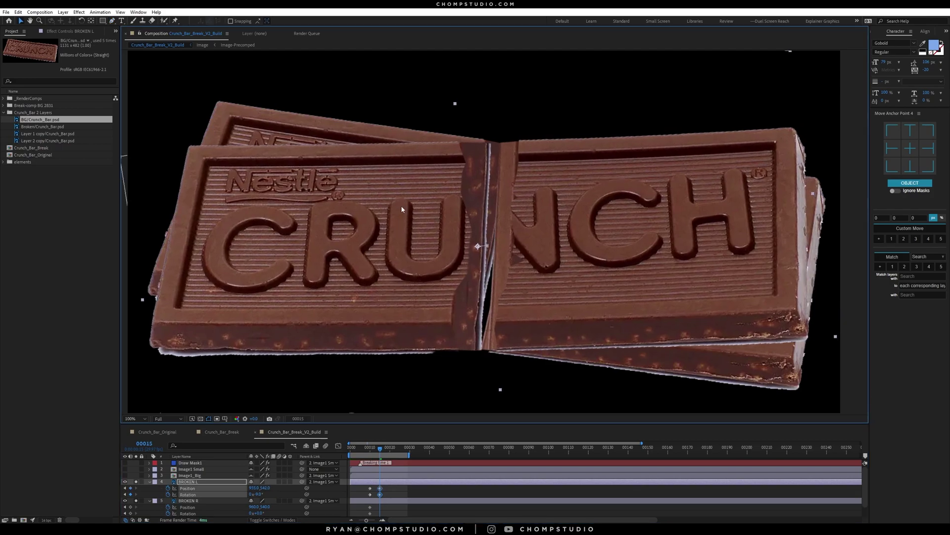
At frame 15, rotate the BROKEN R layer clockwise, shift it slightly right and down, and collapse the layer properties
click(198, 508)
drag(261, 514, 265, 514)
drag(585, 291, 597, 300)
click(150, 481)
key(u)
click(188, 482)
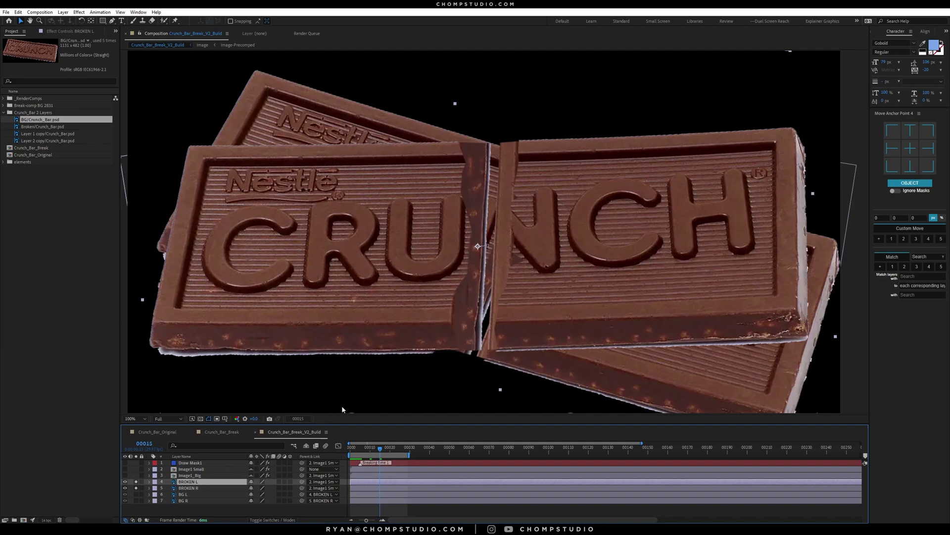
At frame 15, draw a closed pen mask around the left half of the bar on the BROKEN L layer
key(g)
click(495, 125)
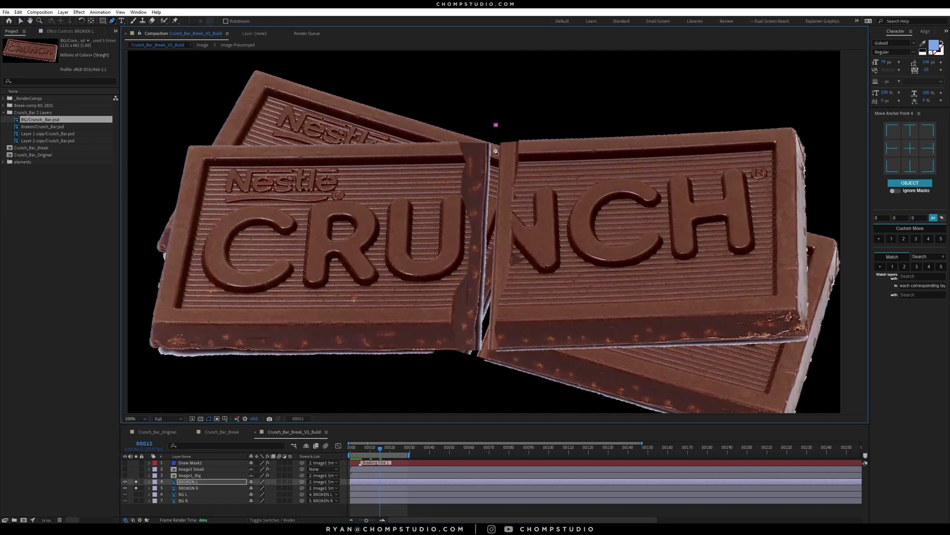
click(495, 171)
click(484, 360)
click(147, 378)
click(135, 328)
drag(139, 291, 137, 302)
drag(138, 156, 144, 139)
drag(180, 116, 219, 113)
click(496, 125)
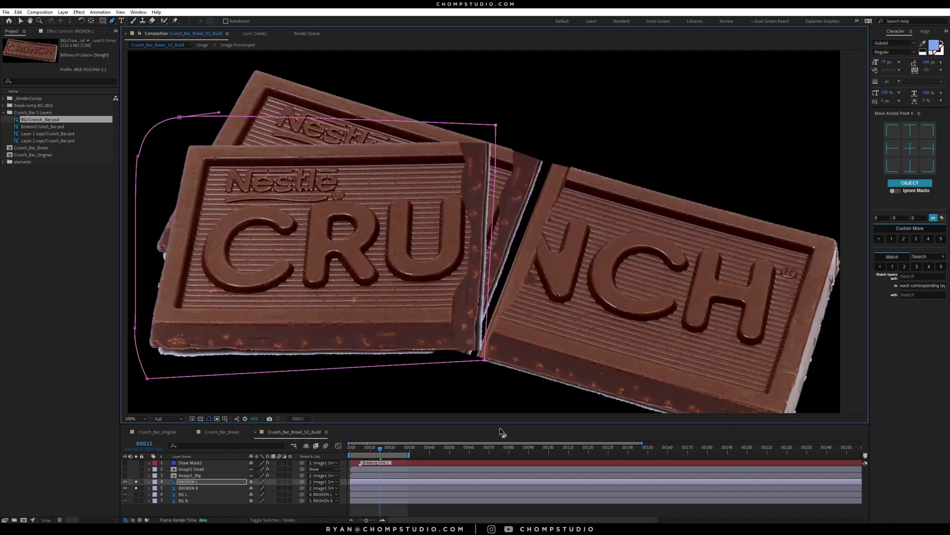
At the first frame, draw a closed pen mask around the right half of the bar on the BROKEN R layer
key(Home)
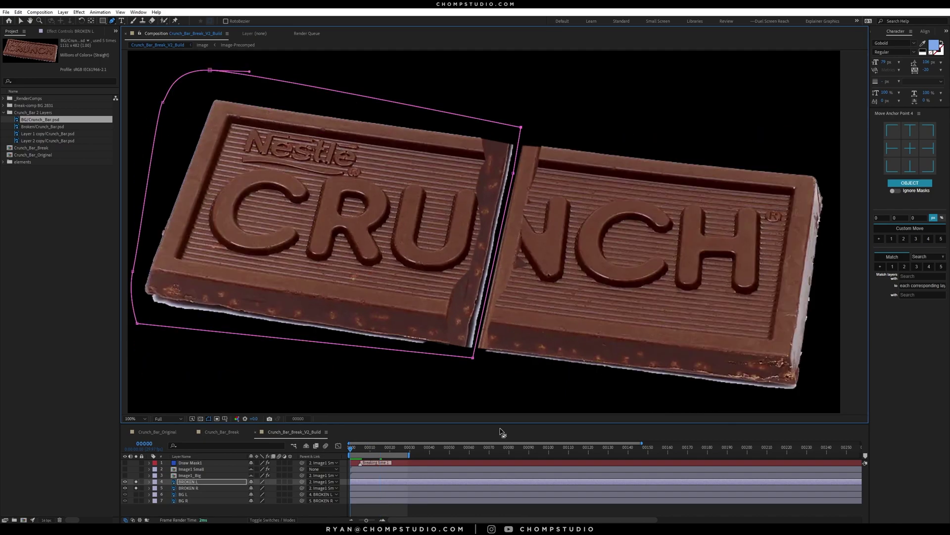
click(191, 489)
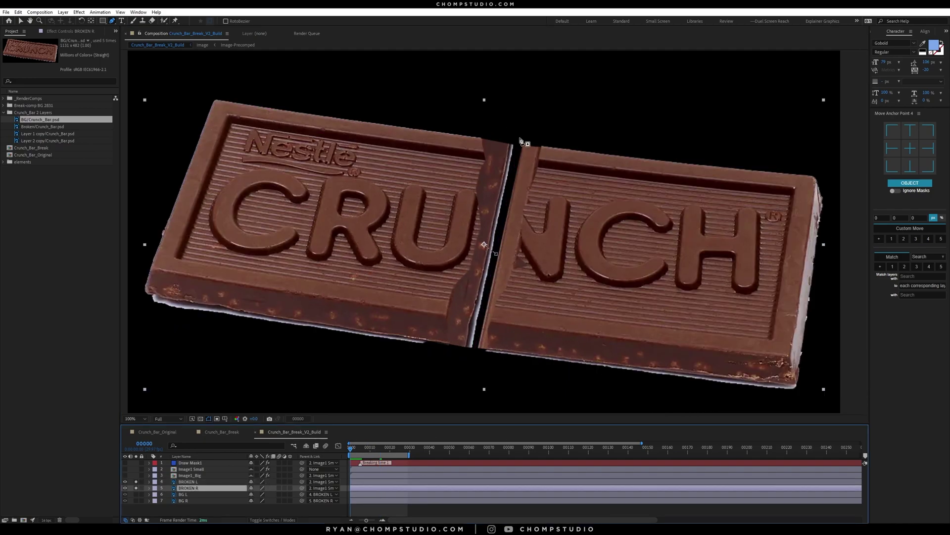
click(524, 120)
click(516, 156)
click(490, 280)
click(475, 353)
click(661, 401)
click(812, 395)
click(823, 148)
click(614, 120)
click(523, 119)
Solo the BG L and BG R layers, and copy the BROKEN L mask onto BG L
drag(136, 494, 136, 488)
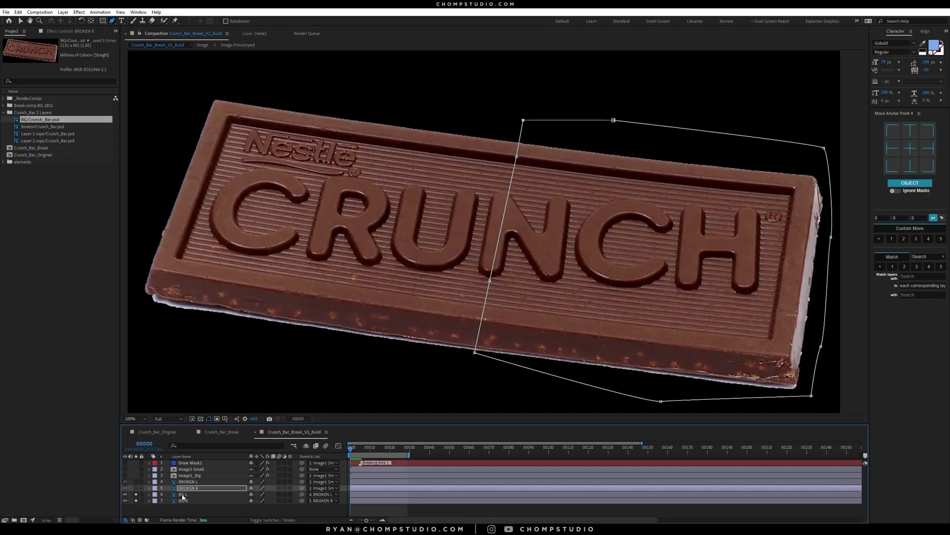
key(ctrl+Up)
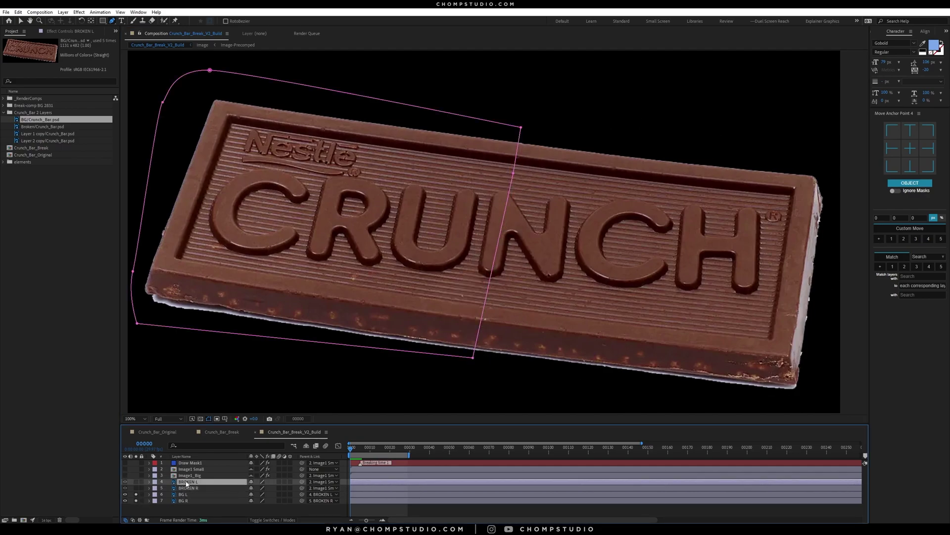
key(m)
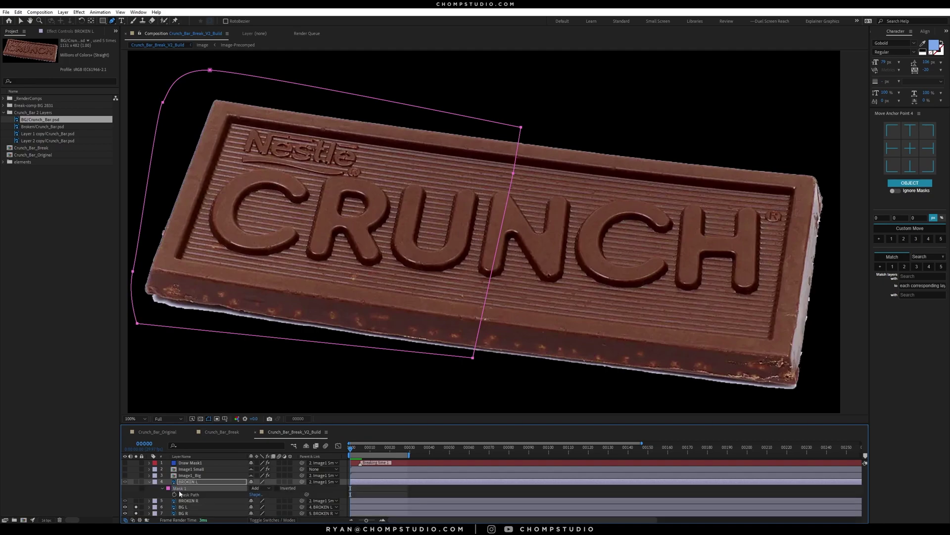
click(184, 506)
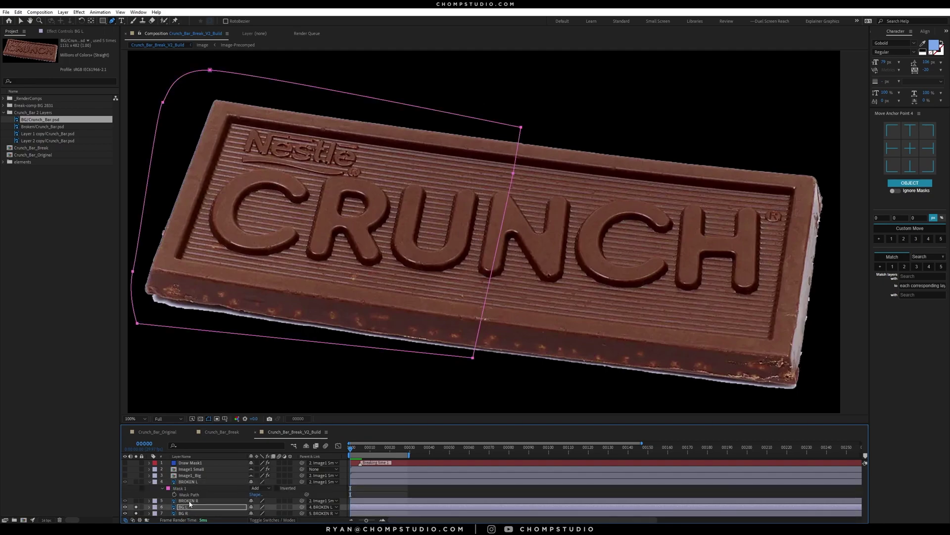
click(149, 482)
Copy the BROKEN R mask onto the BG R layer and collapse the mask properties
click(188, 488)
key(m)
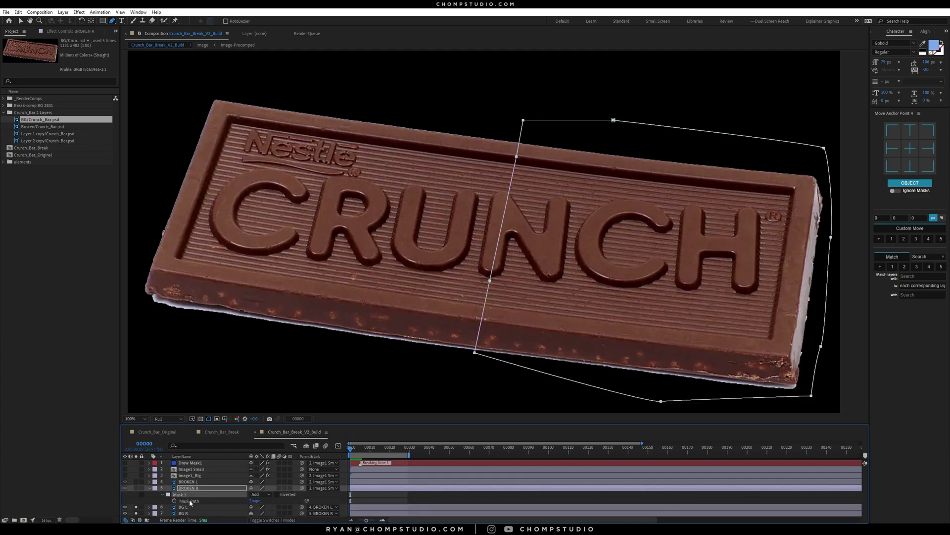
click(184, 514)
click(149, 488)
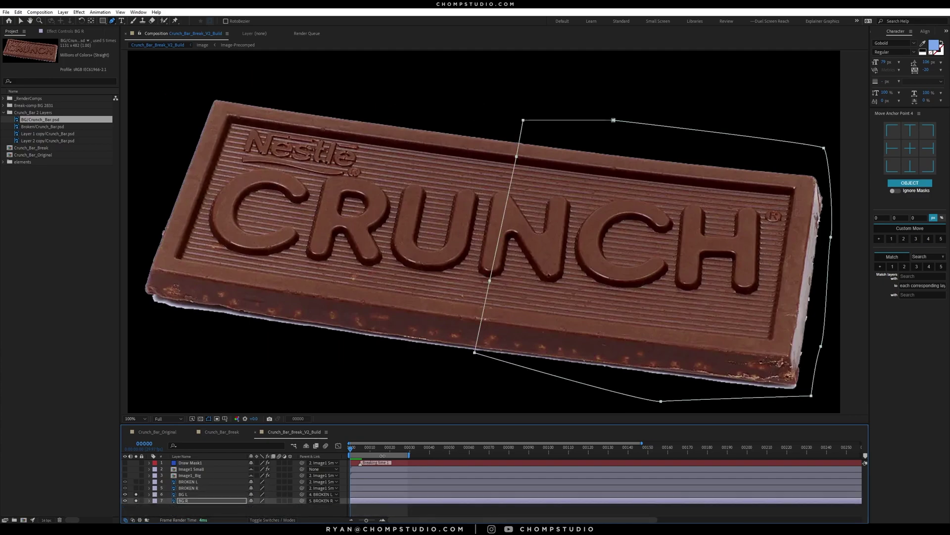
Turn off soloing, show the Image1 Small and Image1_Big layers, and preview the break animation
mouse_move(352, 448)
mouse_down()
mouse_move(384, 449)
mouse_move(348, 447)
mouse_up()
drag(124, 475, 124, 469)
click(188, 508)
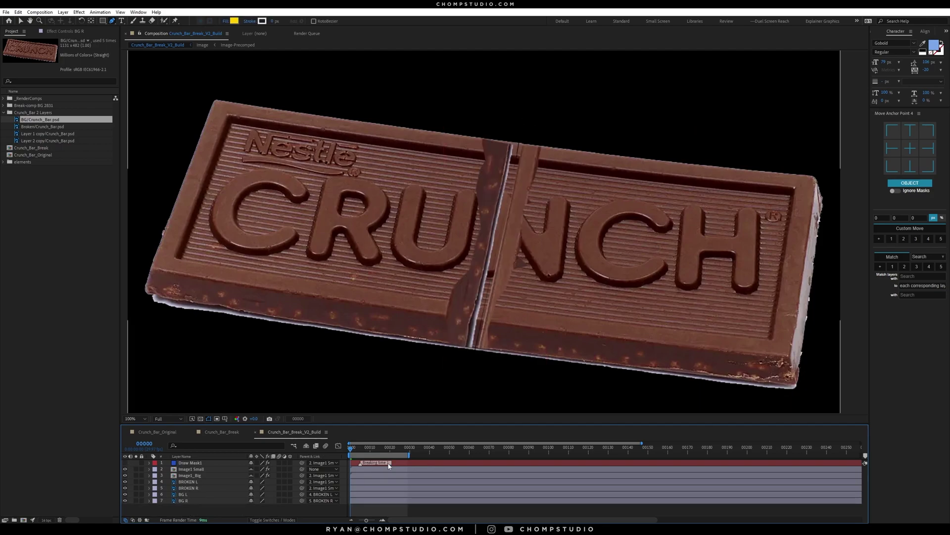
drag(352, 452, 359, 449)
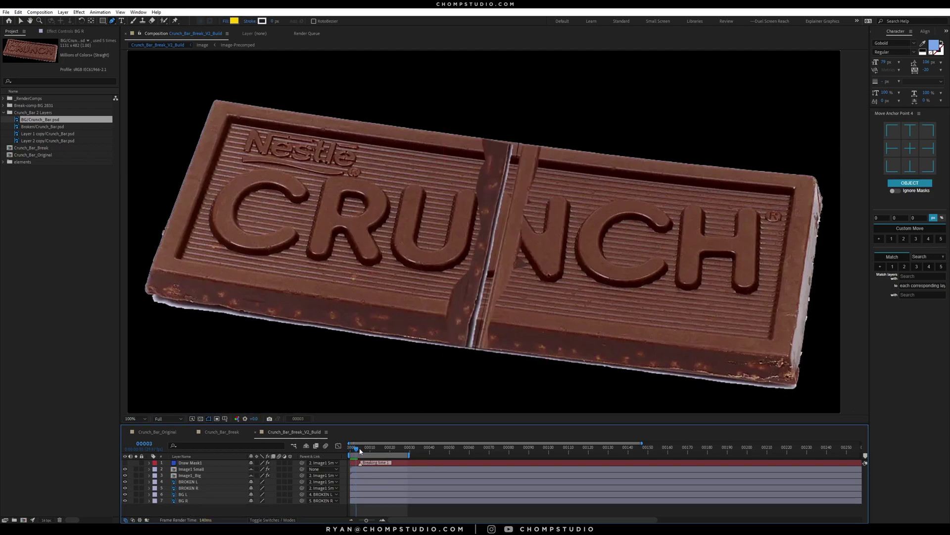
key(space)
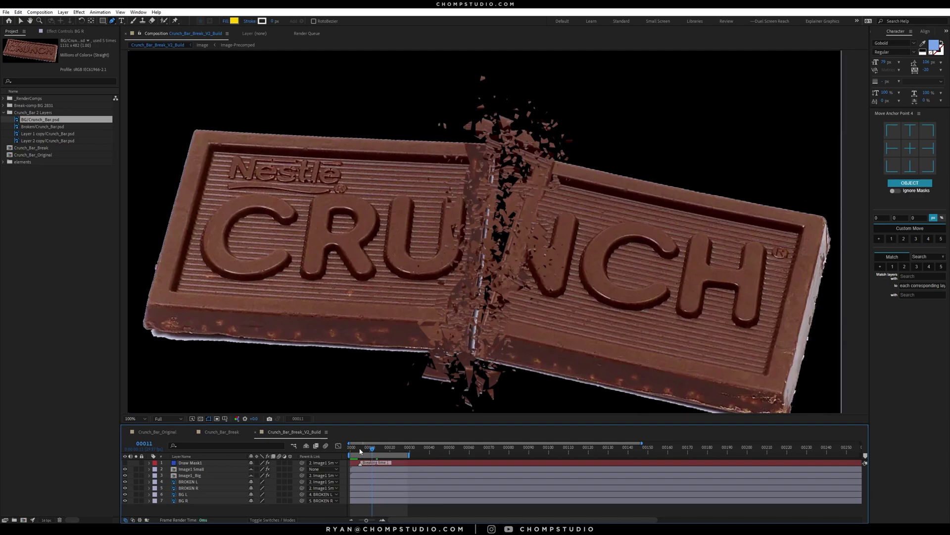
key(space)
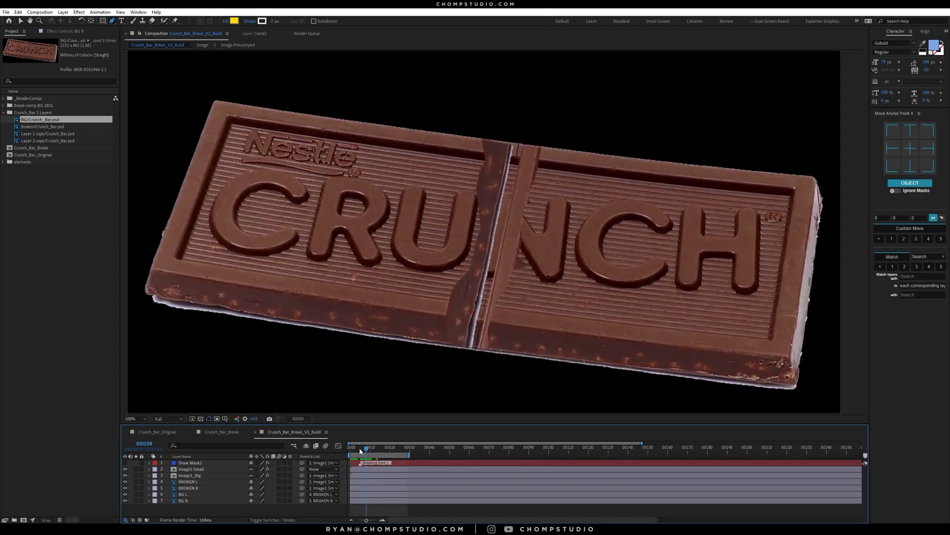
key(Page_Down)
key(Page_Down)
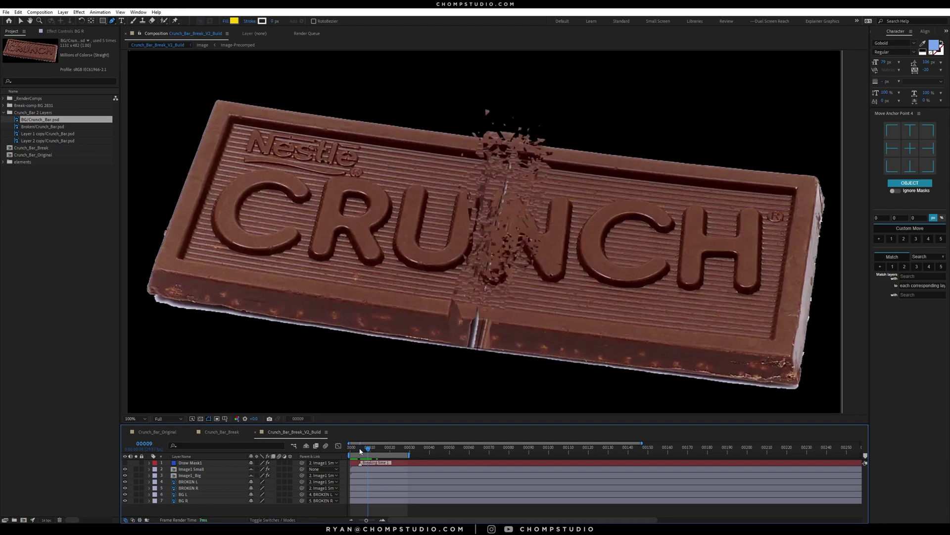
Shift the Position and Rotation keyframes of BROKEN L and BROKEN R two frames earlier, so they end at frame 13
click(195, 482)
shift+click(192, 488)
key(u)
mouse_move(364, 490)
mouse_down()
mouse_move(384, 516)
mouse_move(376, 492)
mouse_up()
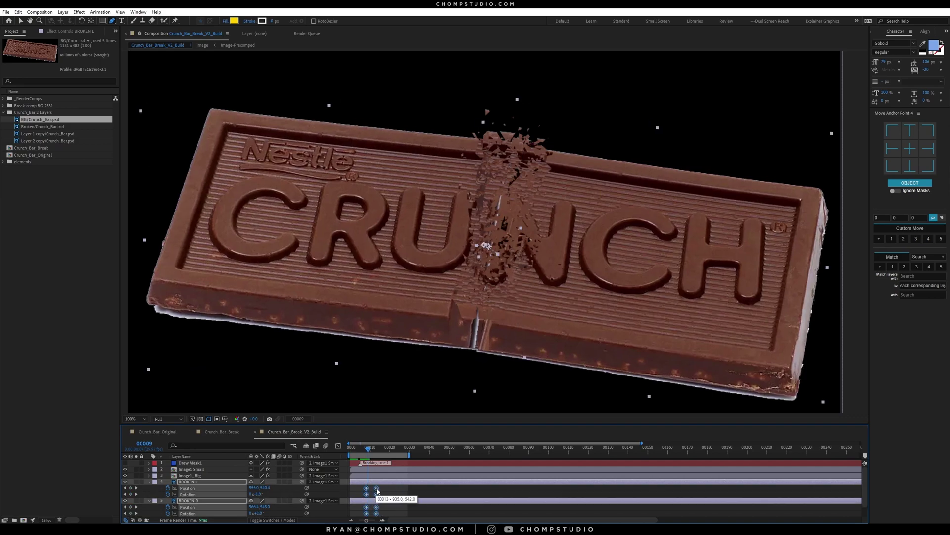
Ease the selected BROKEN L and BROKEN R keyframes with the Flow extension
click(141, 13)
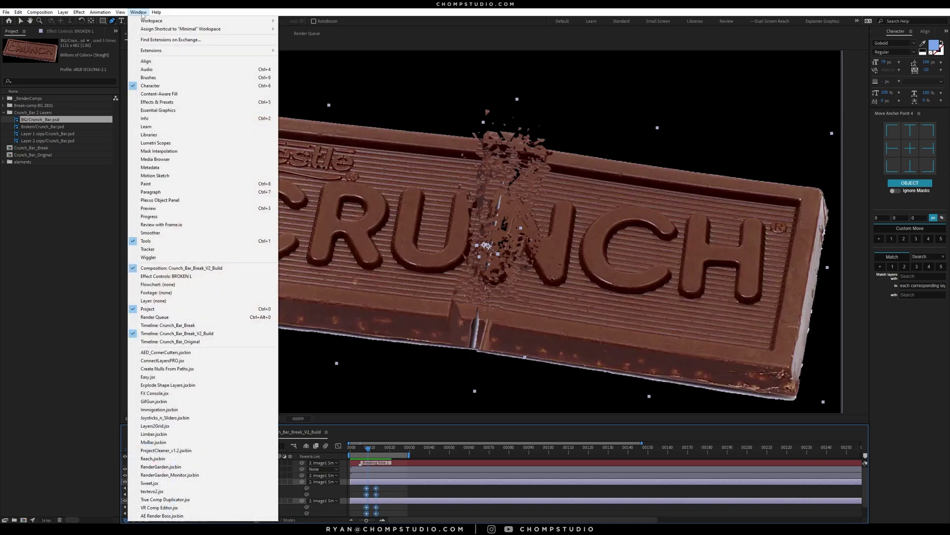
mouse_move(168, 54)
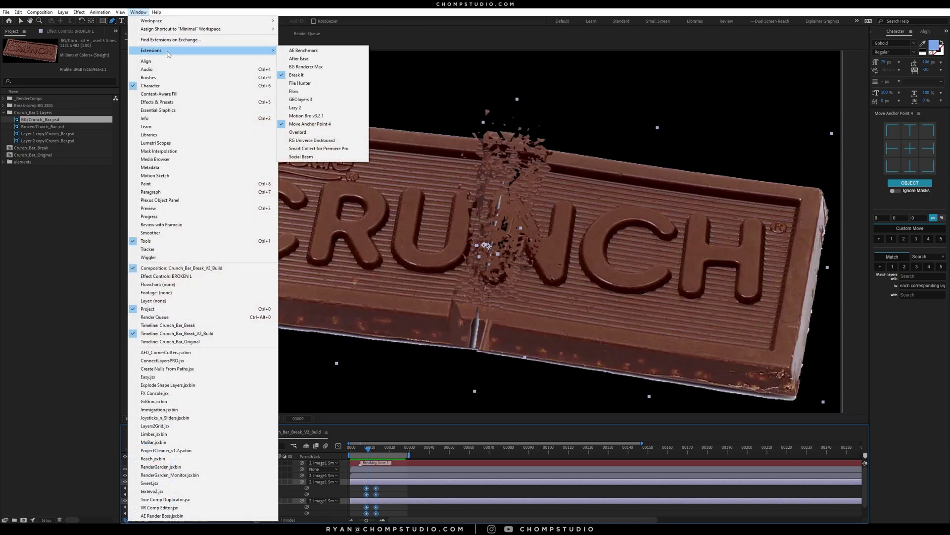
click(297, 91)
click(103, 240)
click(293, 78)
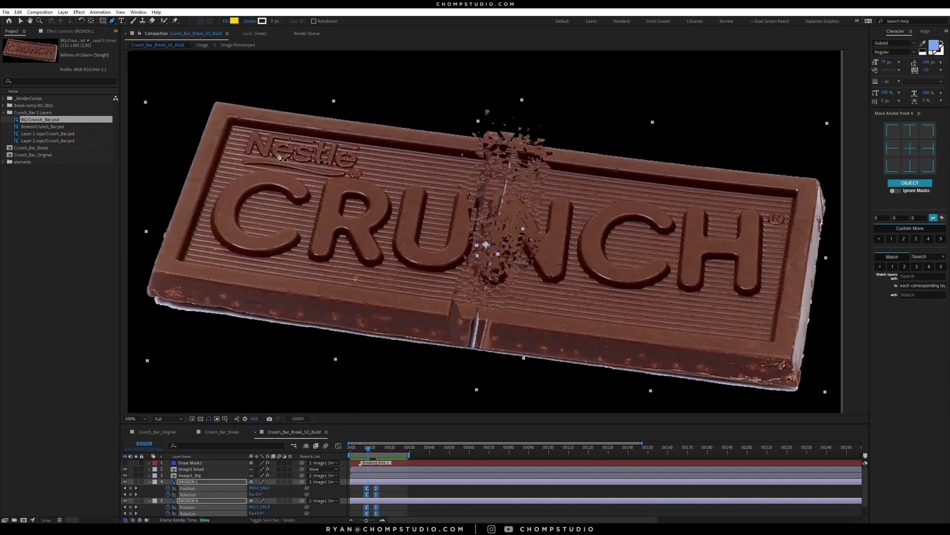
Trim the BROKEN L and BROKEN R layers so they start at frame 9
mouse_move(367, 451)
mouse_down()
mouse_move(383, 450)
mouse_move(366, 449)
mouse_up()
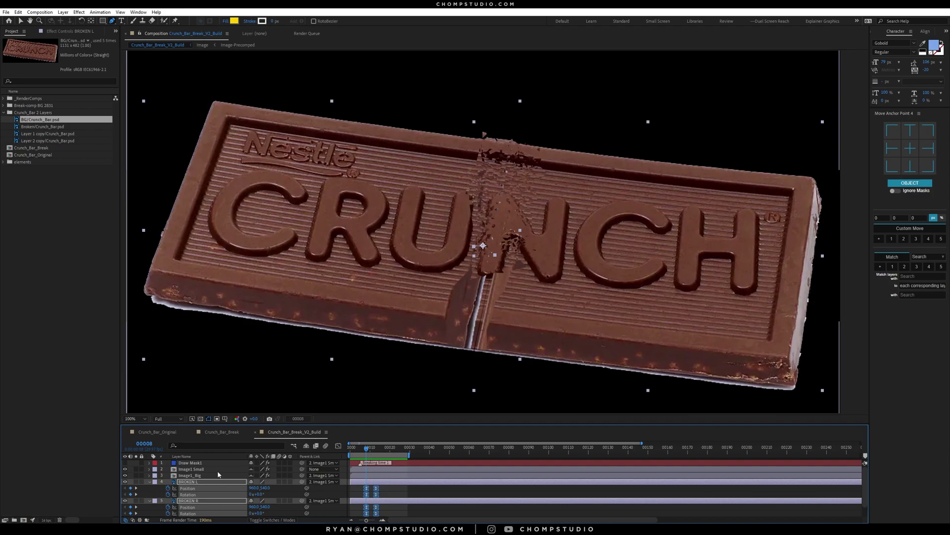
key(Page_Down)
key(Page_Down)
key(Page_Up)
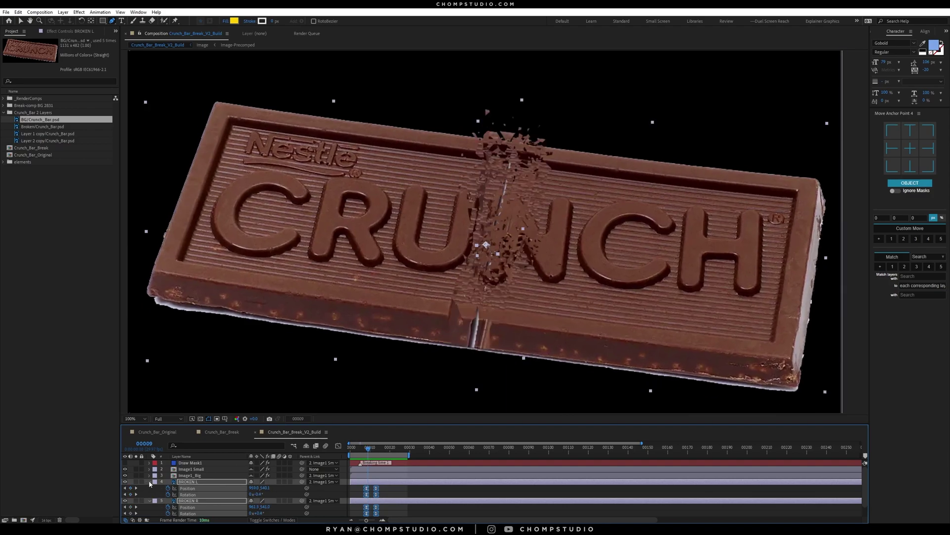
click(148, 483)
click(192, 482)
shift+click(191, 488)
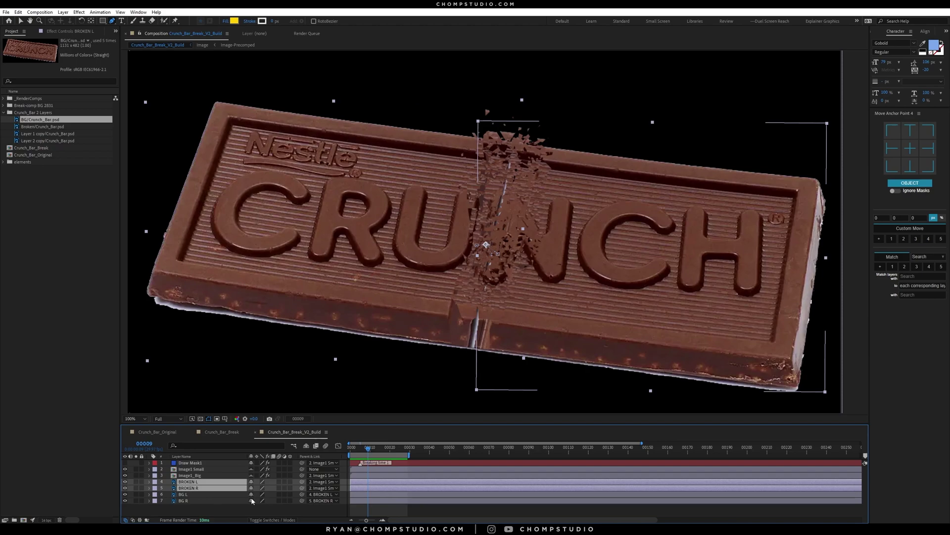
key(alt+bracketleft)
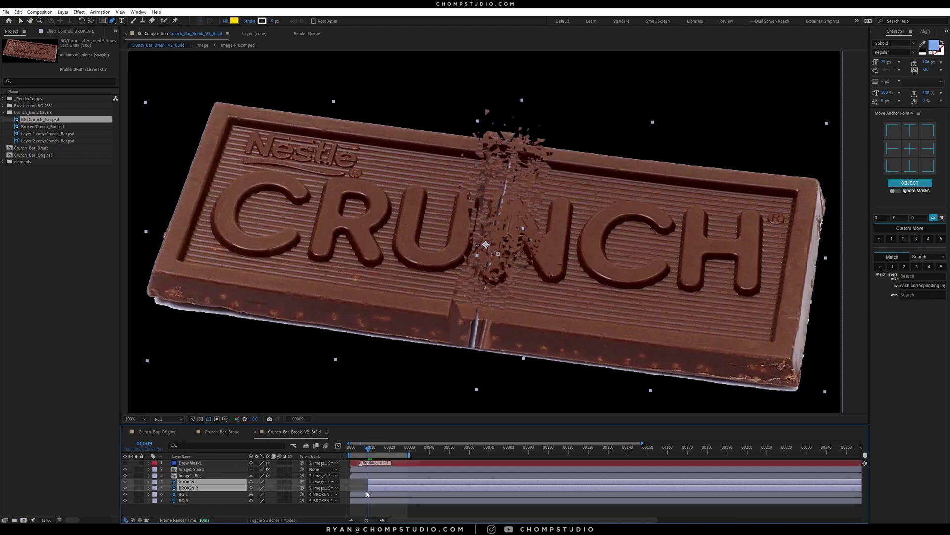
Trim the BG L and BG R layers so they end where the BROKEN layers start, at frame 9
click(278, 494)
shift+click(278, 500)
key(alt+bracketright)
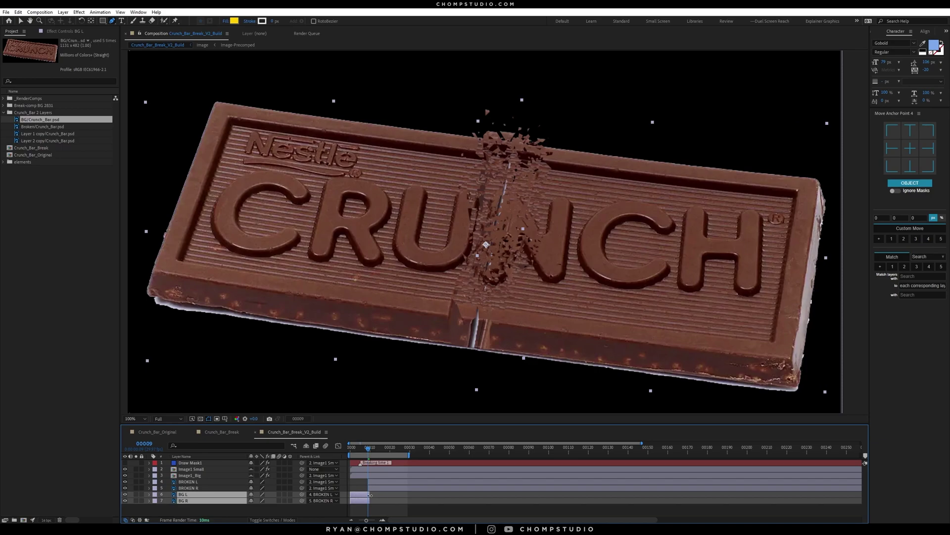
drag(370, 495, 368, 495)
Extend the end of the work area and preview the whole break animation from the first frame
click(377, 516)
drag(409, 455, 430, 480)
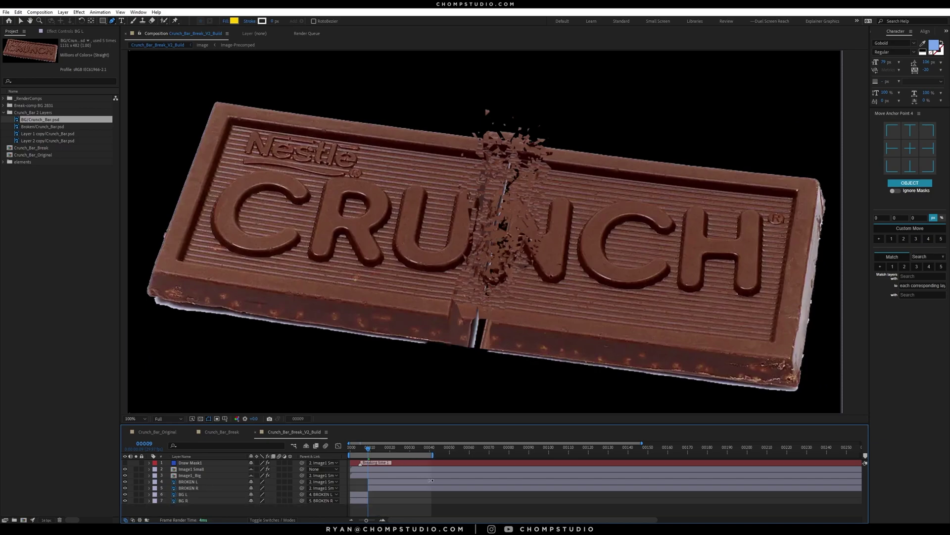
key(Home)
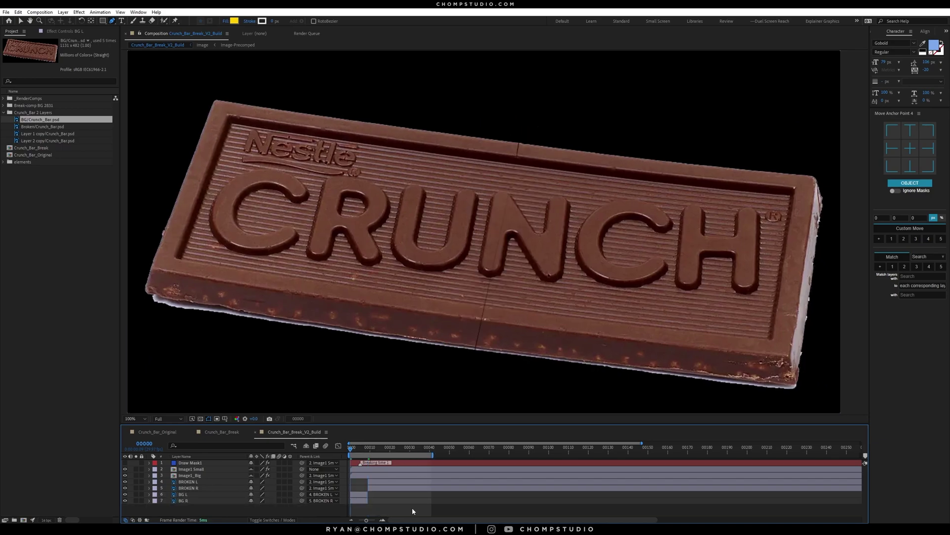
key(space)
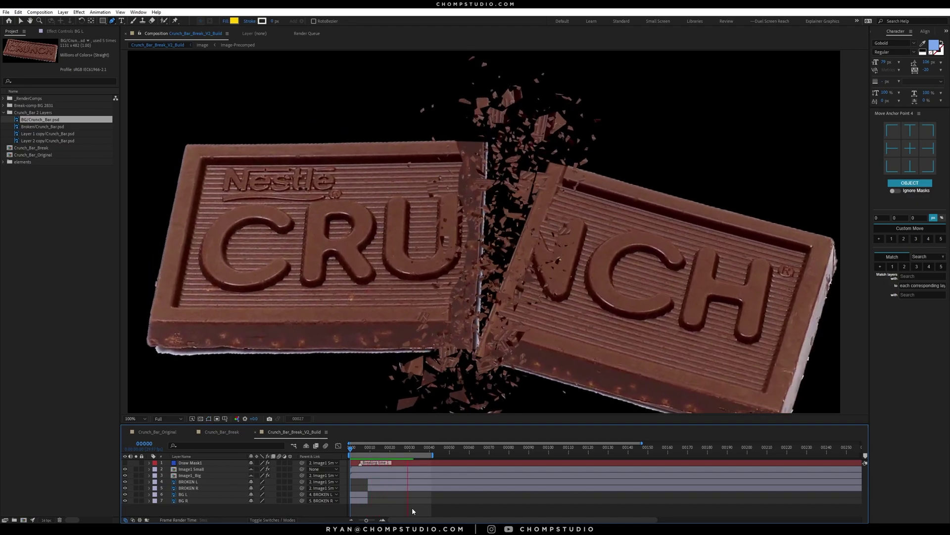
key(space)
key(space)
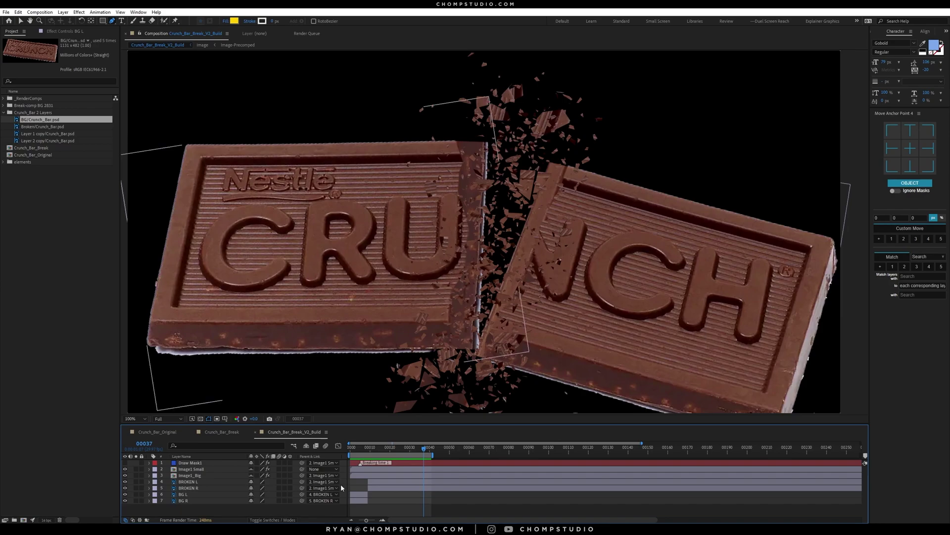
scroll(353, 275, down, 1)
scroll(380, 276, up, 1)
key(space)
drag(425, 255, 419, 208)
key(g)
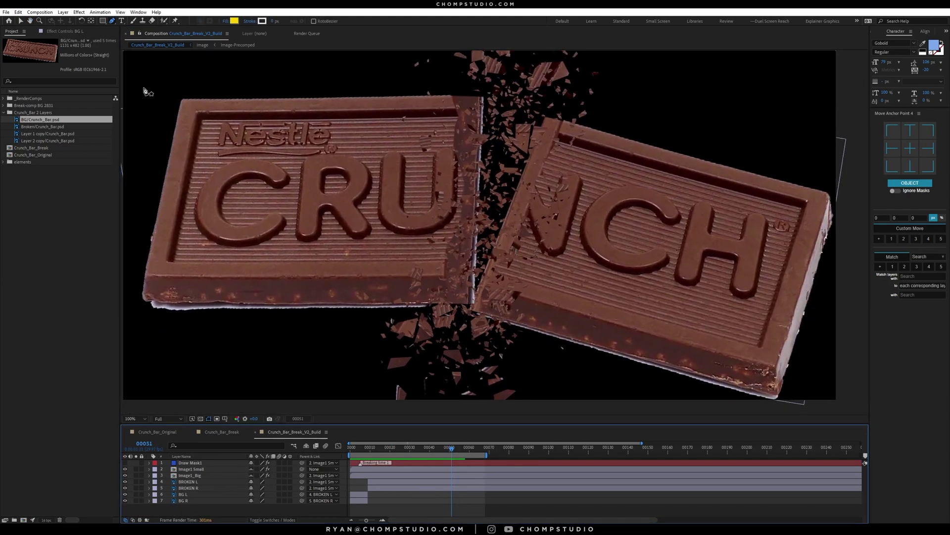
Create a new composition from Crunch_Bar_Break_V2_Build and rename it Crunch_Bar_Break_V2
click(85, 81)
text(Crunch_Bar_Break_V2_Build)
drag(54, 107, 24, 520)
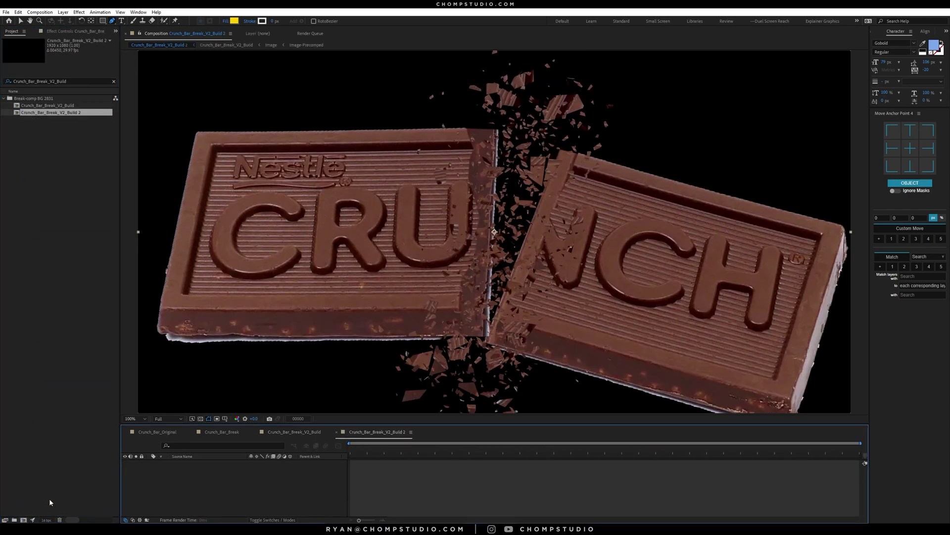
key(Return)
key(Right)
key(BackSpace)
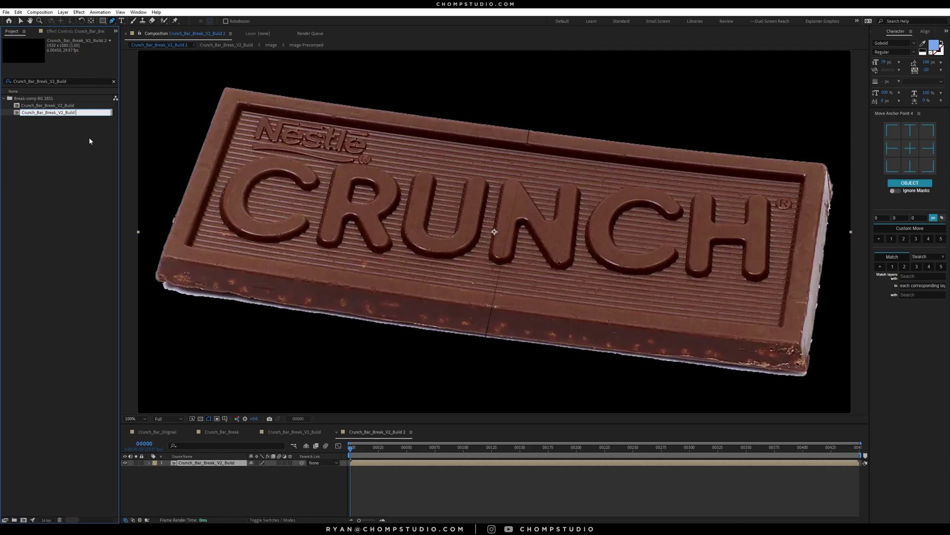
key(Return)
click(90, 142)
In Crunch_Bar_Break_V2, scale the nested Crunch_Bar_Break_V2_Build layer down to 85.2%
double_click(51, 106)
key(s)
drag(258, 469, 182, 468)
click(205, 491)
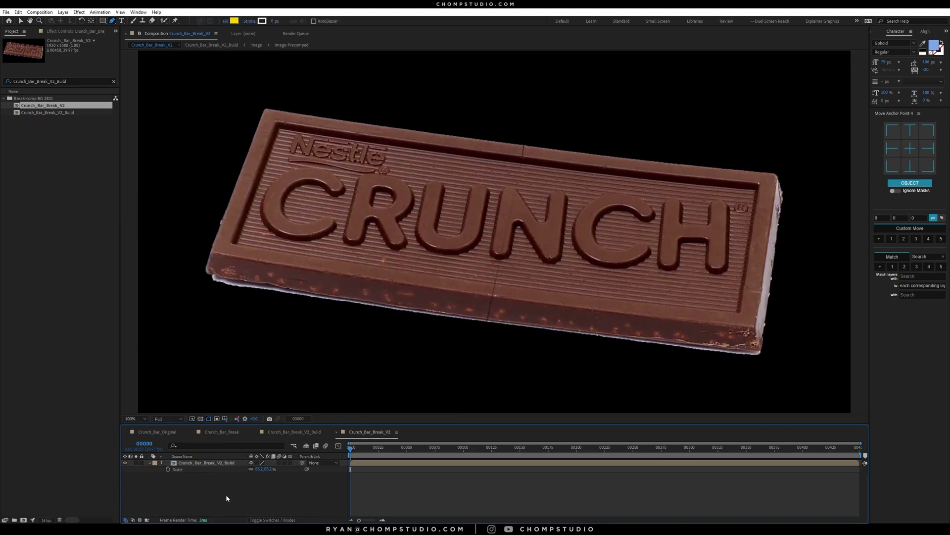
Add a white solid and place it below the nested chocolate bar layer as the background
key(ctrl+y)
click(333, 328)
drag(194, 463, 184, 480)
click(224, 498)
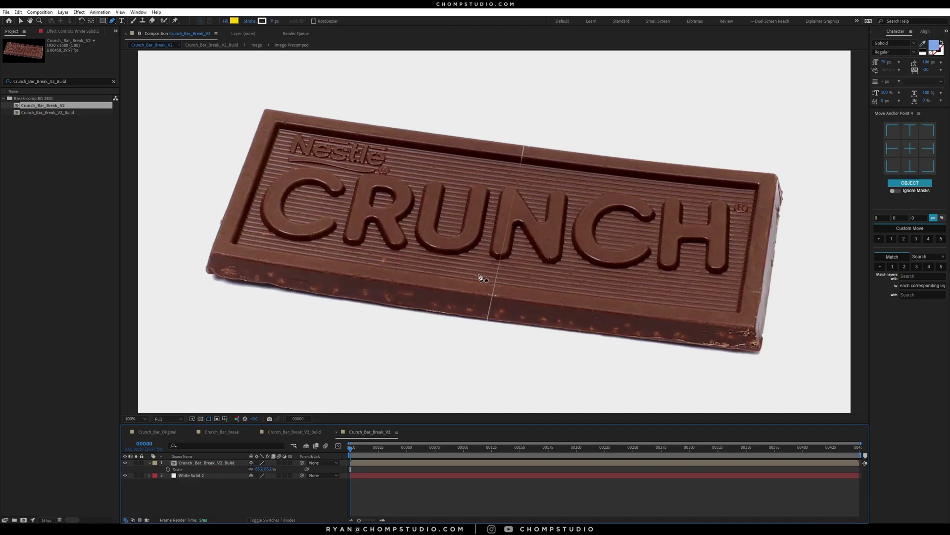
Apply the Minimax effect to the Crunch_Bar_Break_V2_Build layer, with Channel set to Alpha and Radius 2
click(225, 463)
key(ctrl+space)
text(mini)
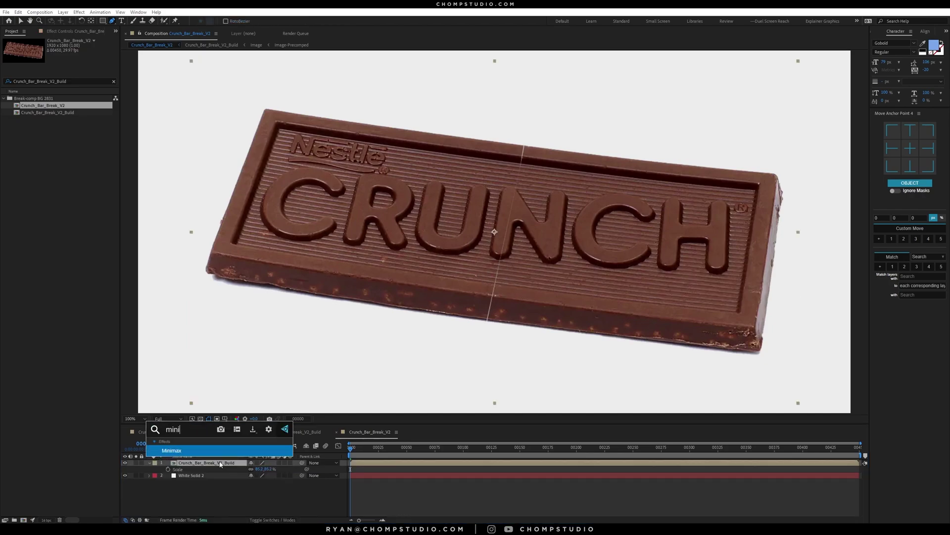
key(Return)
click(89, 66)
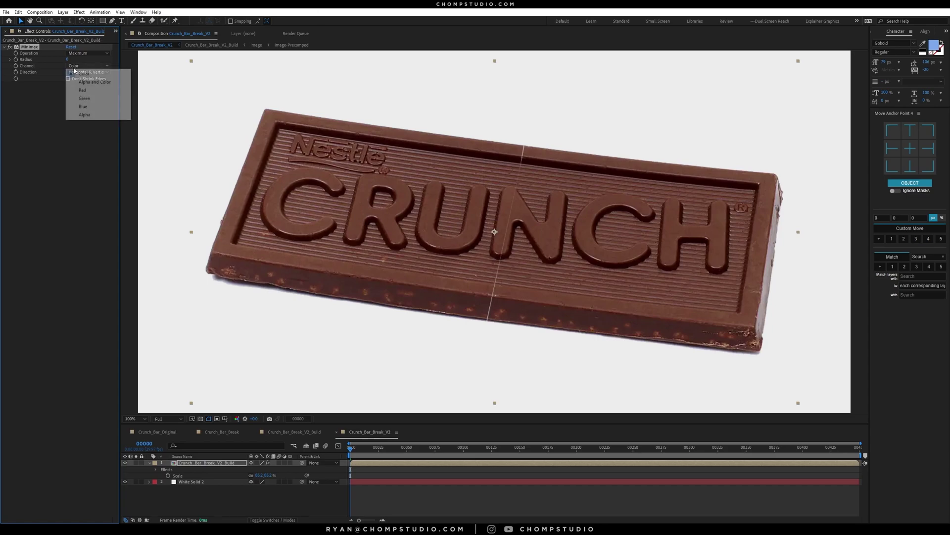
click(85, 114)
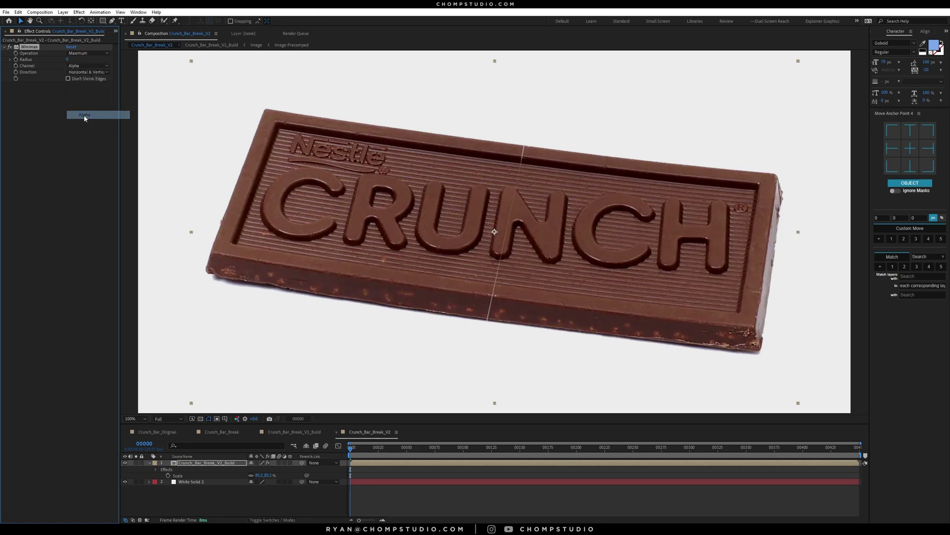
click(69, 60)
text(2)
key(Return)
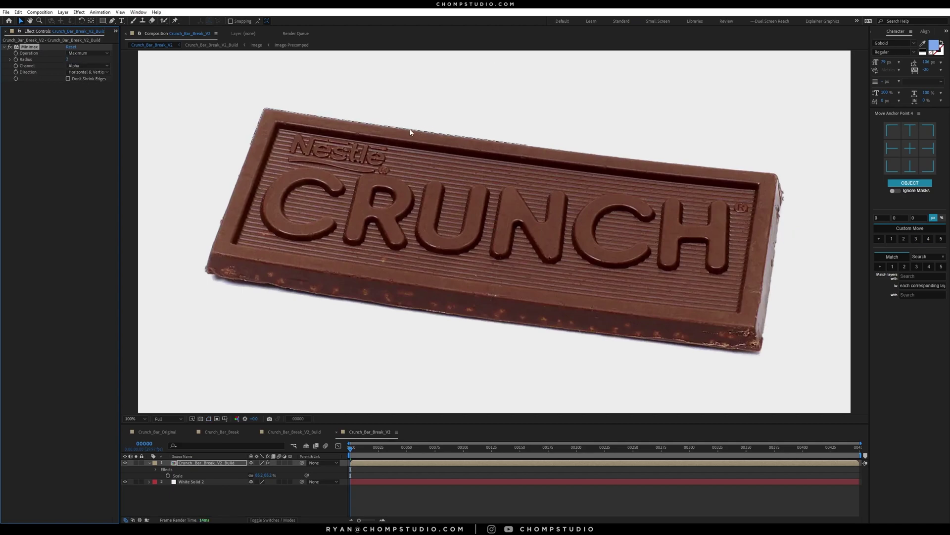
Add the Simple Choker effect to the bar layer and set Choke Matte to 4.30
key(ctrl+space)
text(simple)
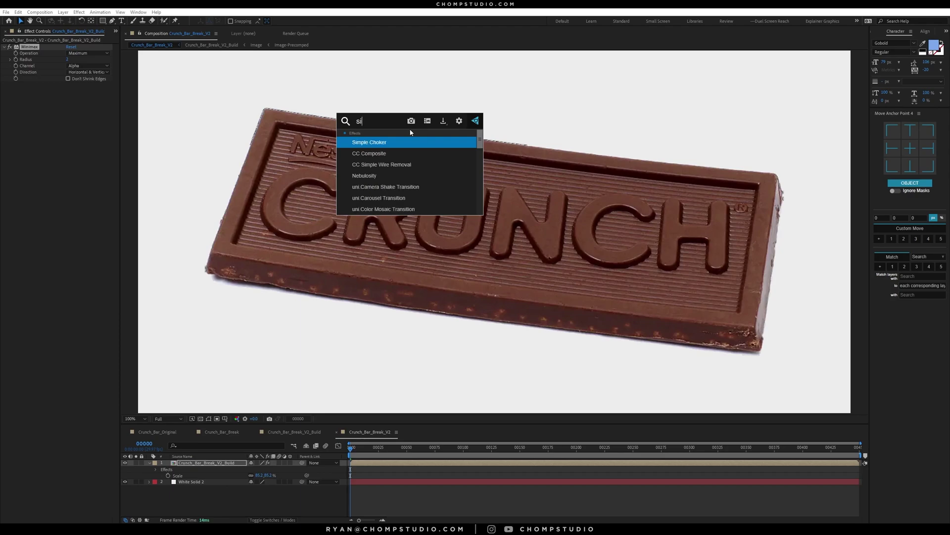
key(Return)
drag(69, 97, 90, 98)
Collapse the properties of all layers and move the current time to frame 30
click(281, 504)
key(ctrl+a)
key(u)
click(284, 505)
click(144, 444)
text(30)
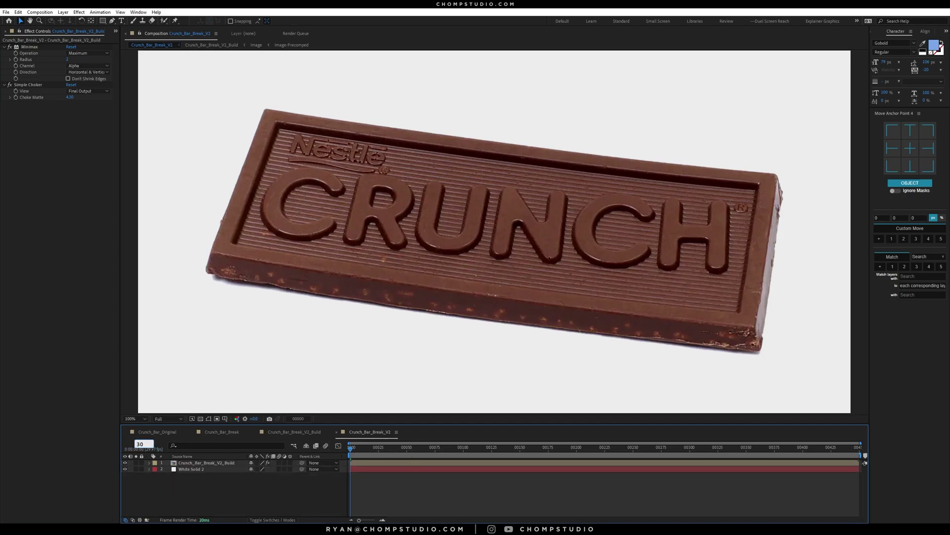